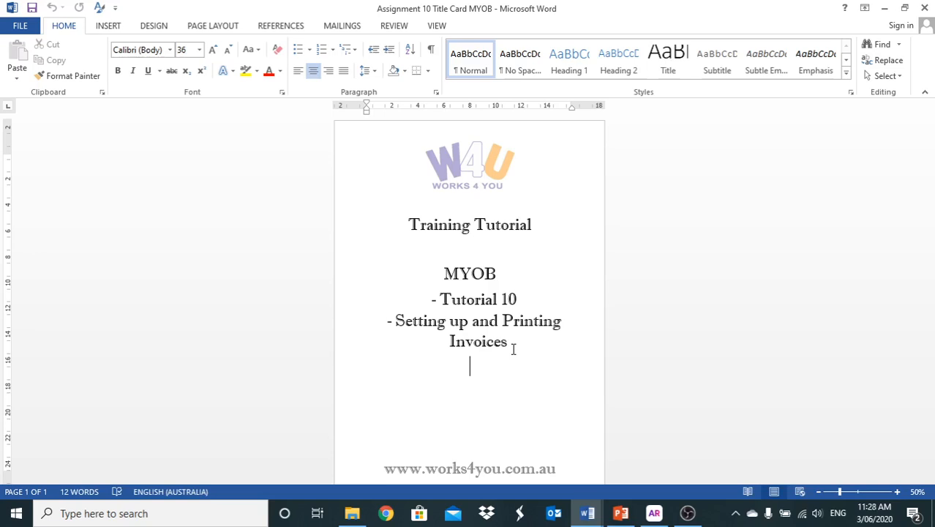
Bring MYOB forward and open Advanced Filters for invoices awaiting printing or emailing.
click(656, 514)
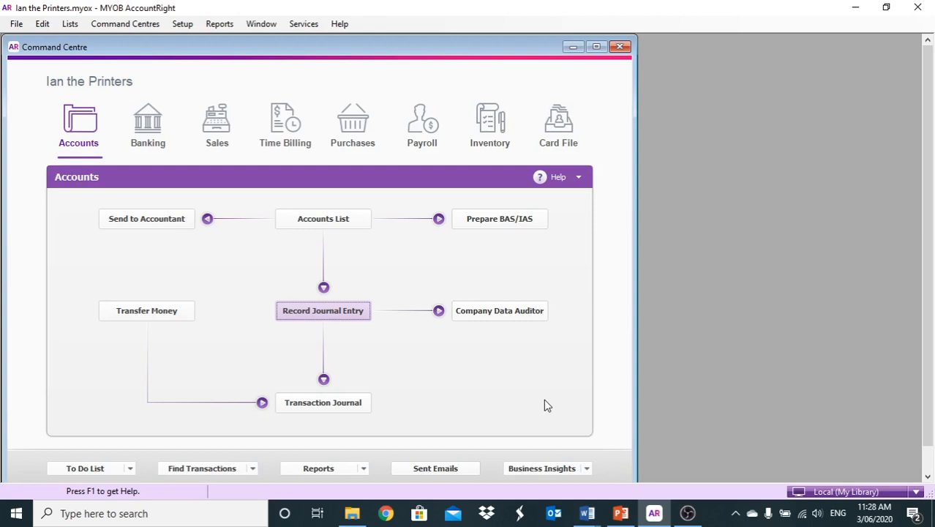
click(223, 133)
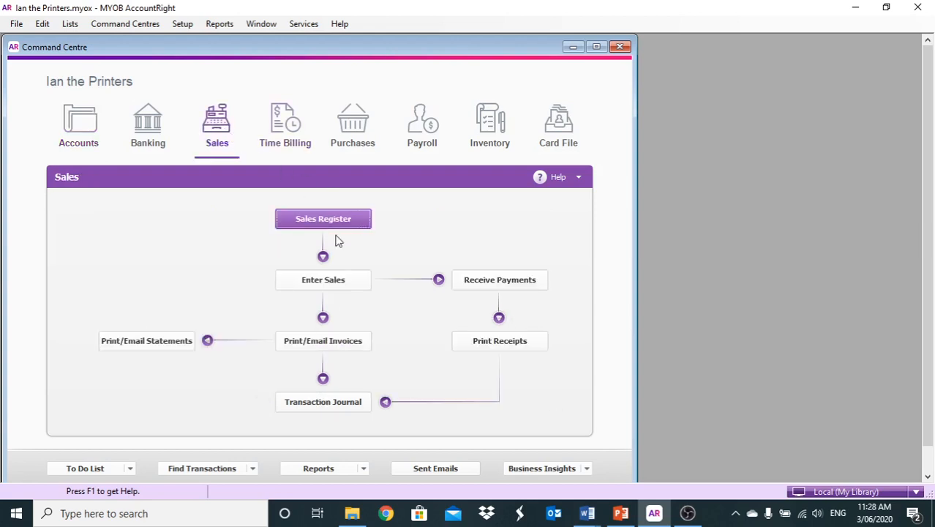
click(326, 343)
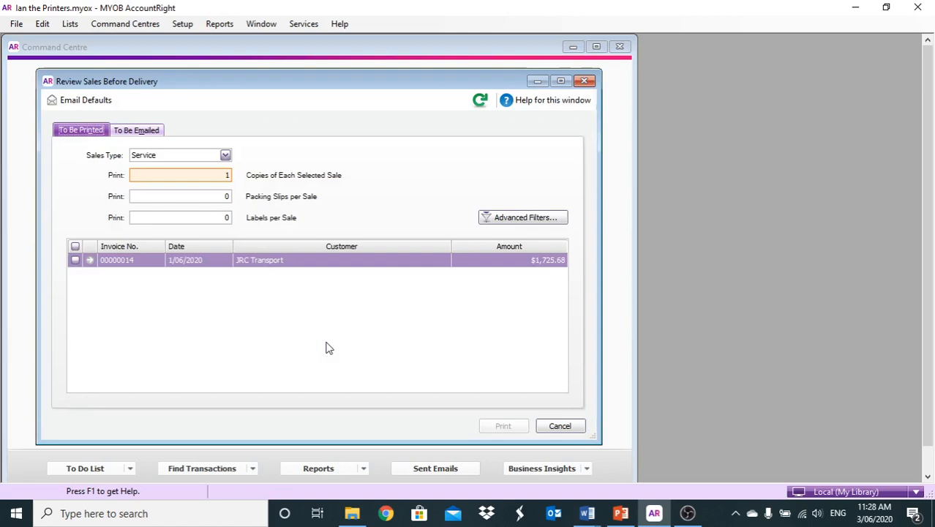
click(520, 219)
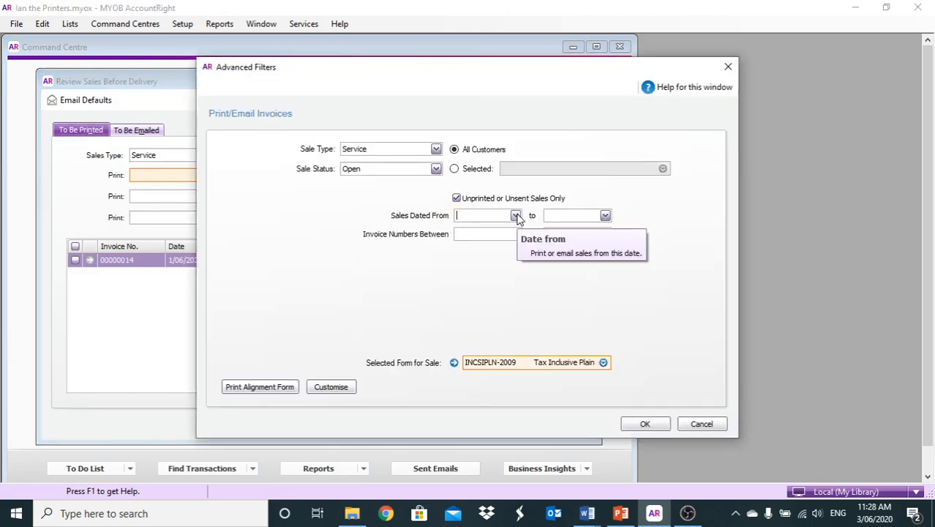
Switch the service sales form to Plain Paper Invoice and open it for customising.
click(602, 363)
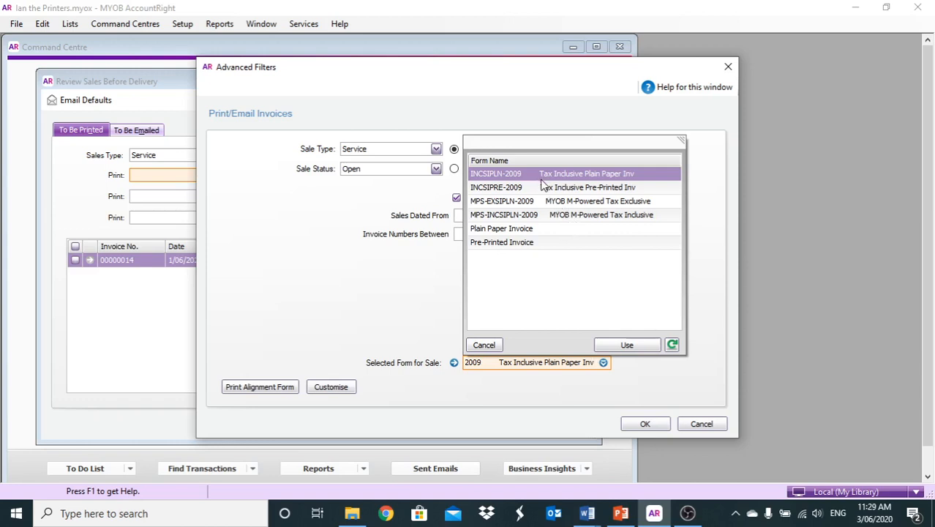
double_click(489, 231)
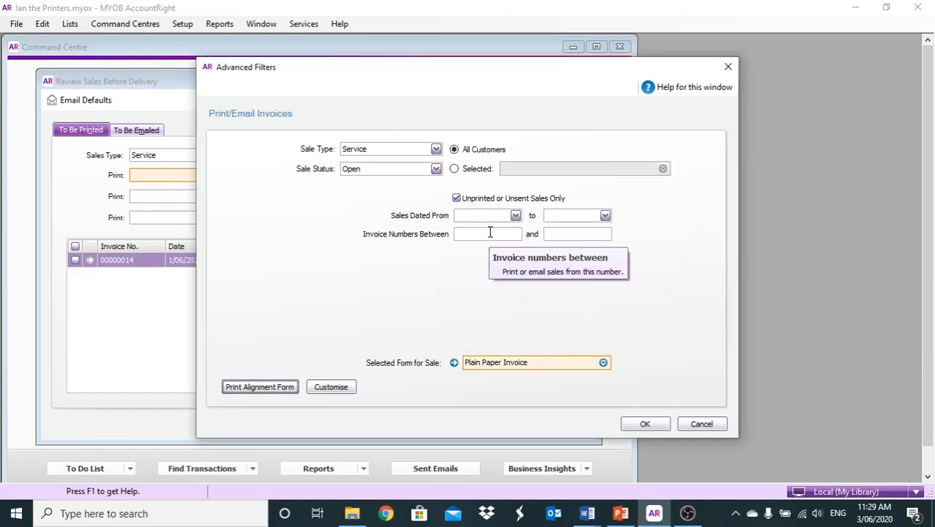
click(325, 389)
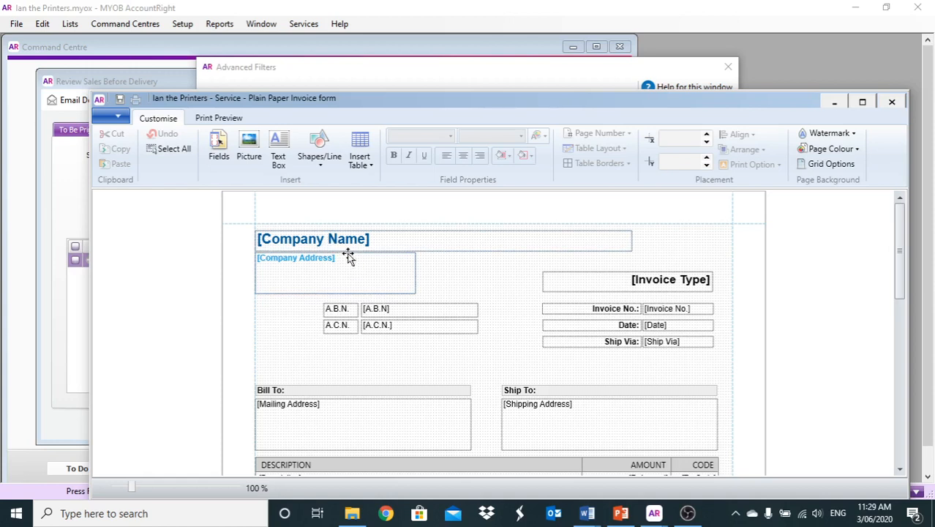
Insert the Addr2 - Email data field onto the Plain Paper Invoice template.
click(218, 149)
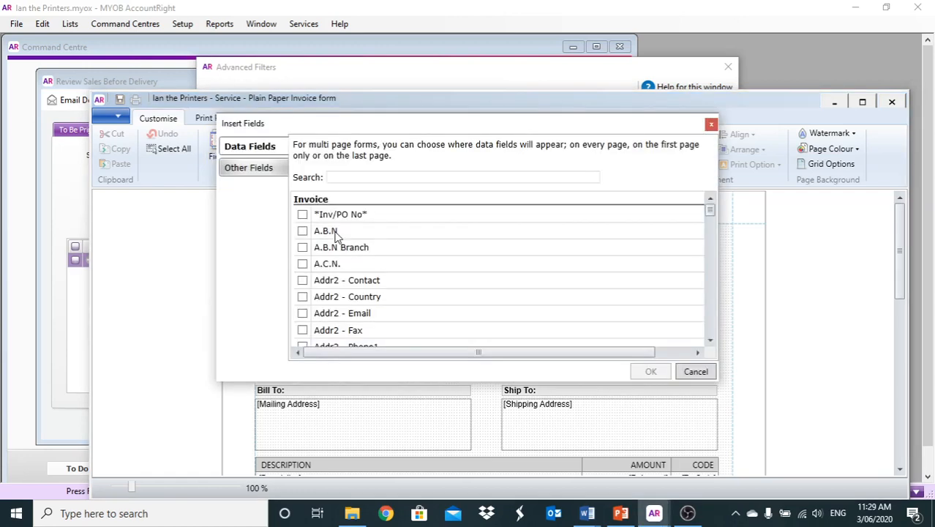
scroll(393, 262, down, 5)
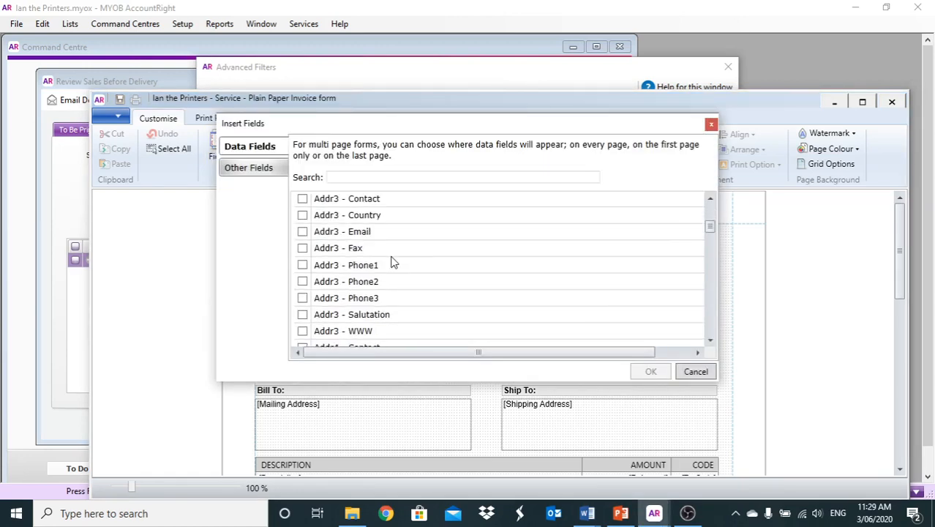
scroll(393, 263, down, 2)
scroll(393, 264, down, 3)
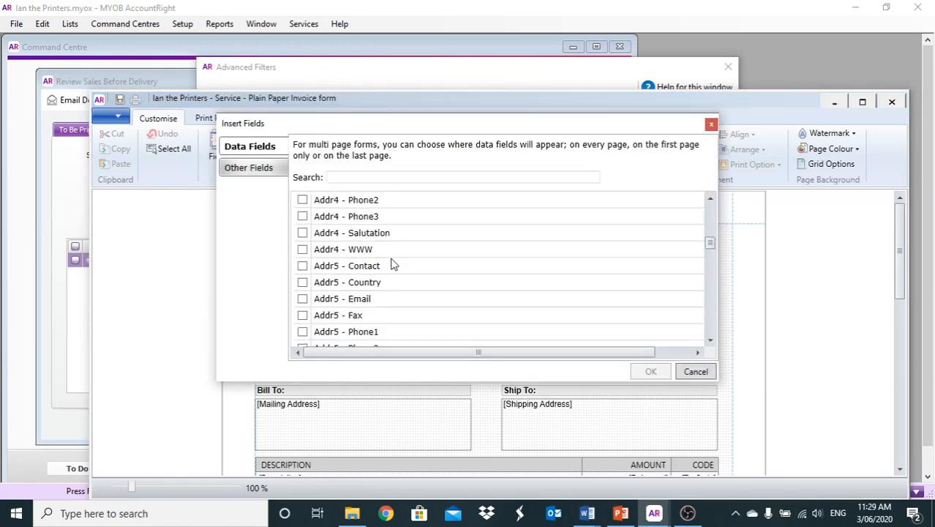
scroll(393, 264, up, 4)
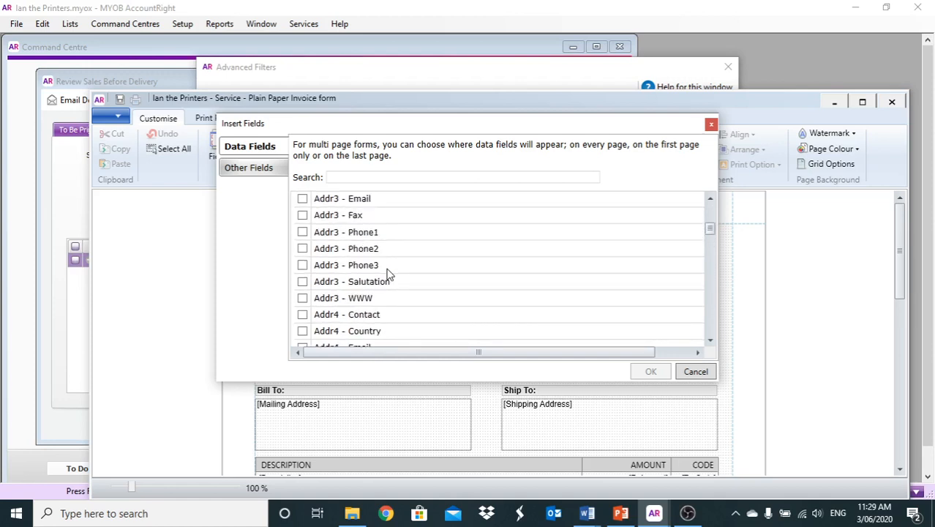
scroll(390, 274, up, 3)
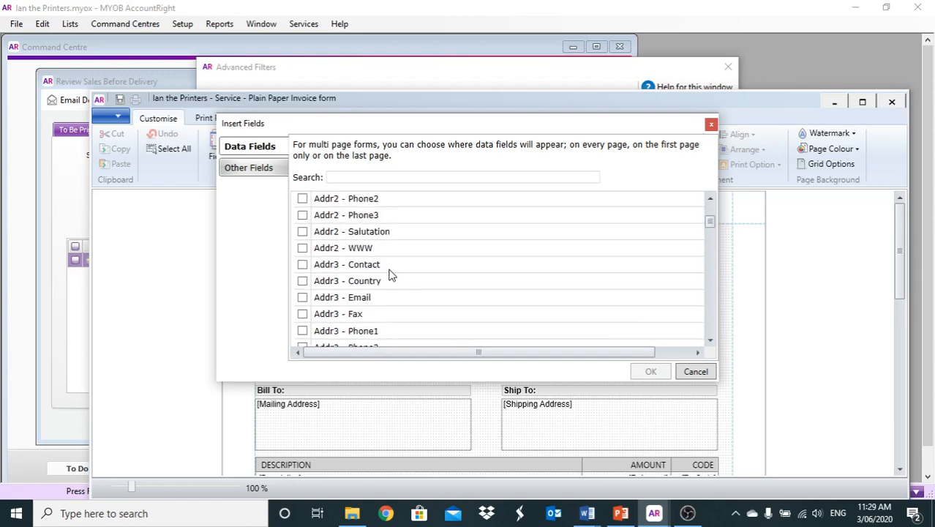
scroll(381, 273, up, 4)
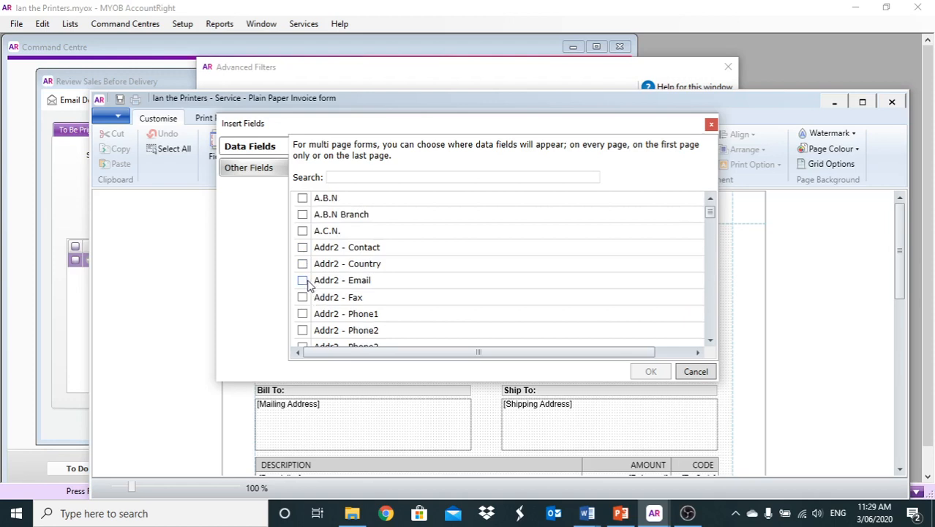
click(303, 281)
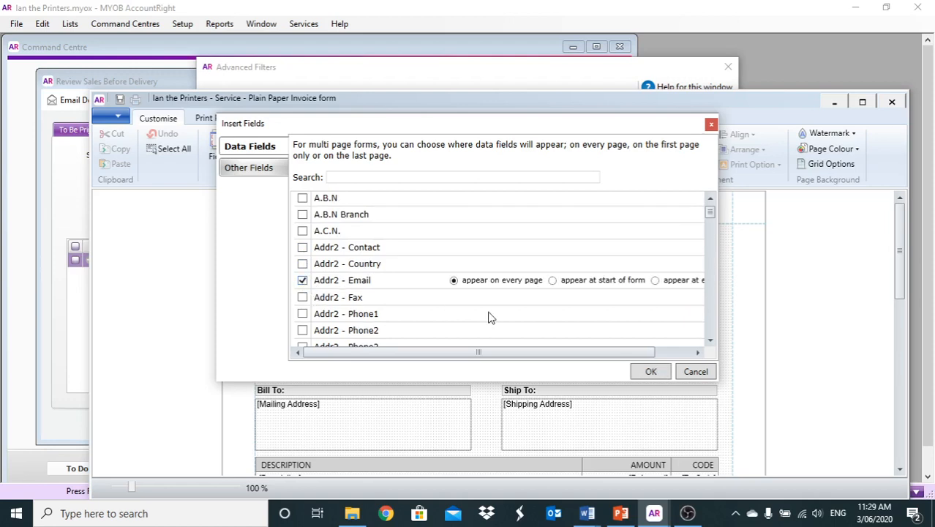
click(652, 372)
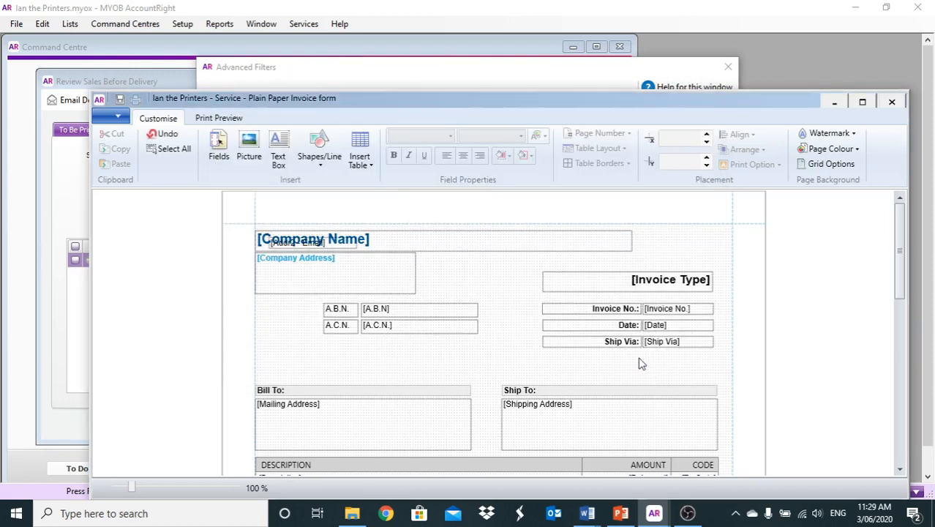
Move the Addr2 - Email field above Bill To, then delete it from the template.
click(344, 245)
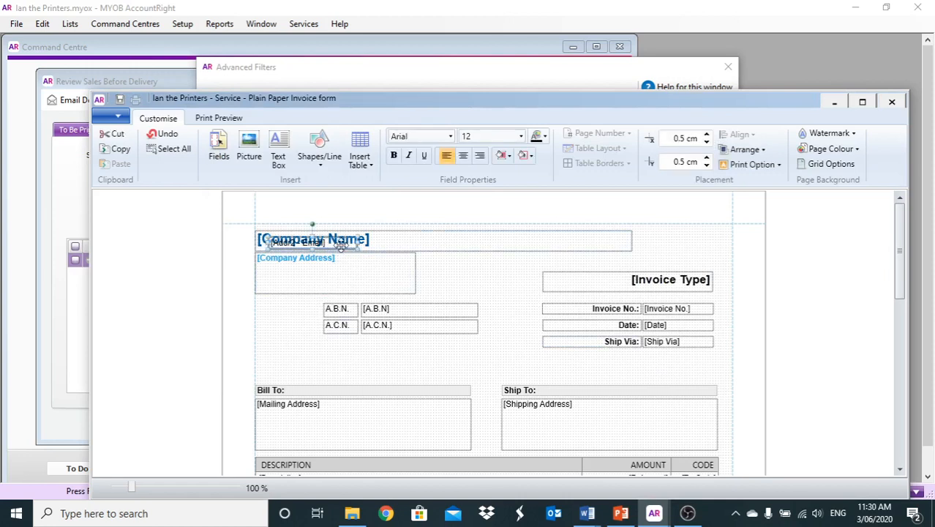
drag(339, 254, 346, 362)
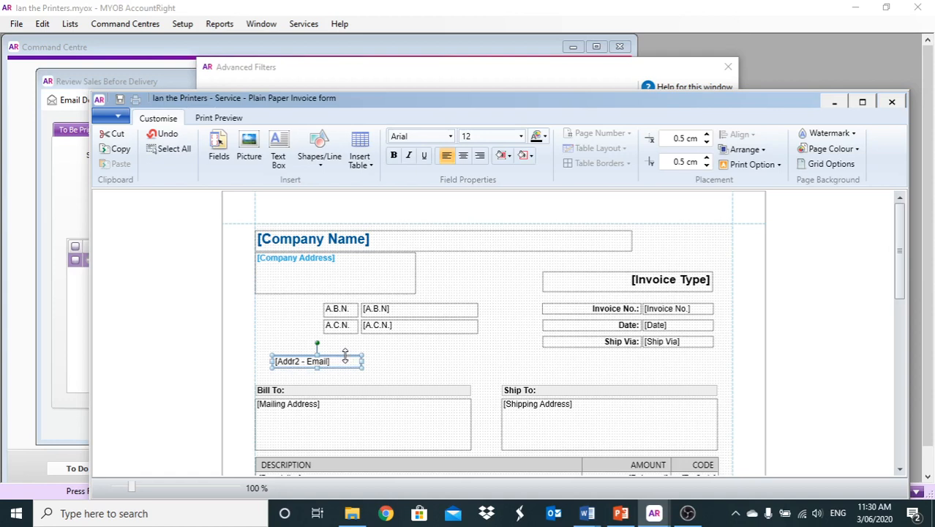
key(Delete)
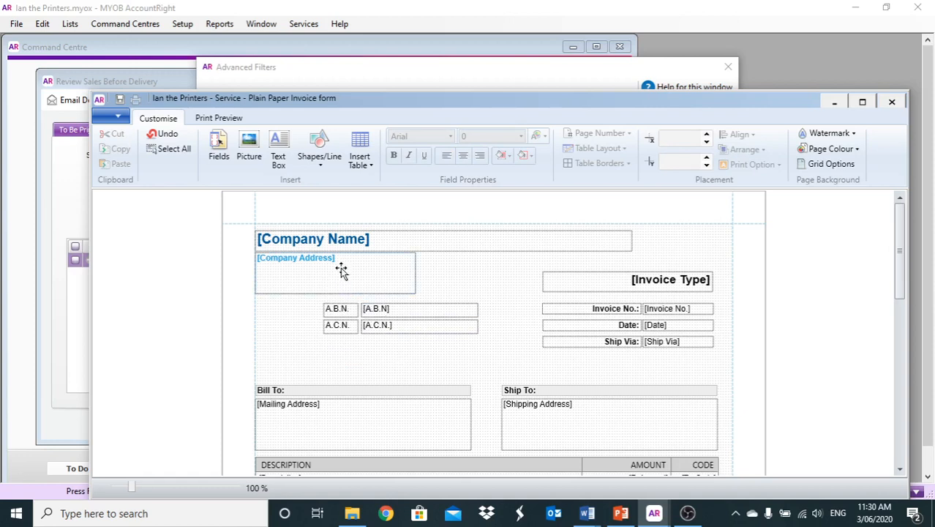
Change the Company Name field's font size from 20 to 22 pt.
click(415, 235)
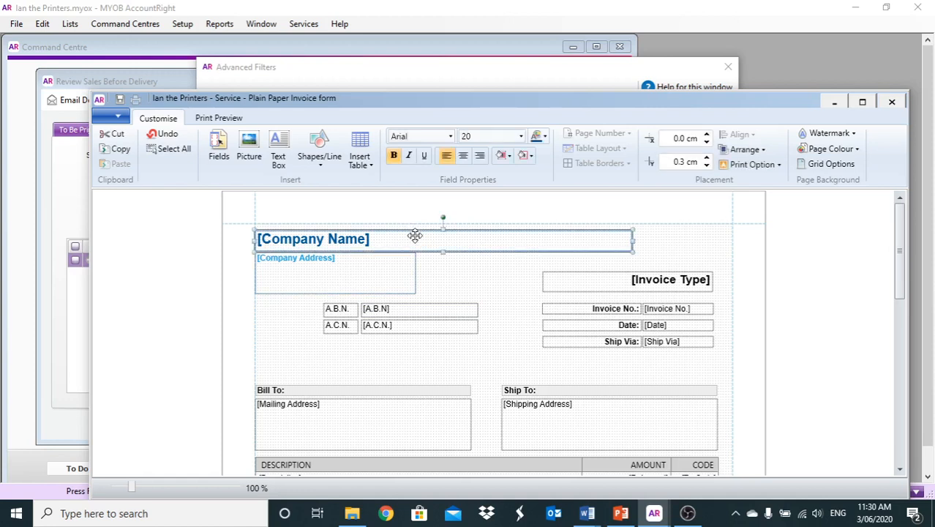
click(522, 136)
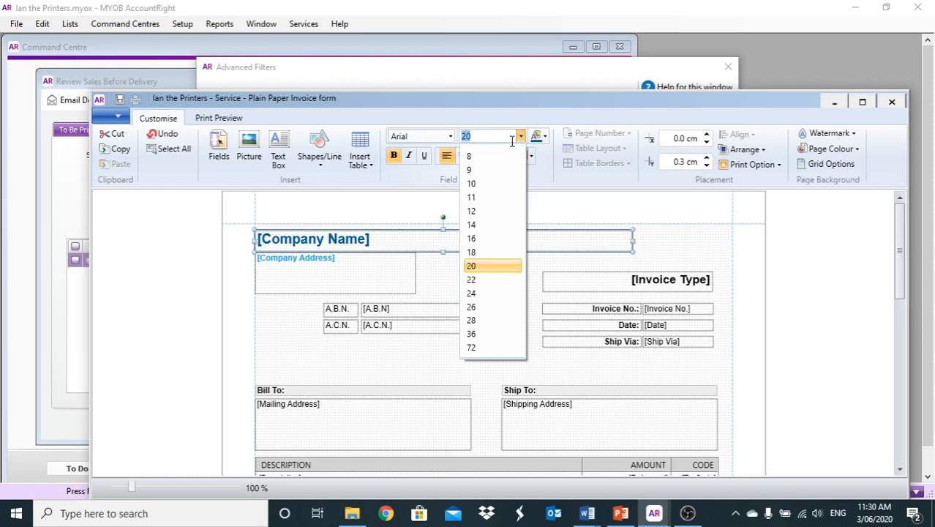
click(477, 265)
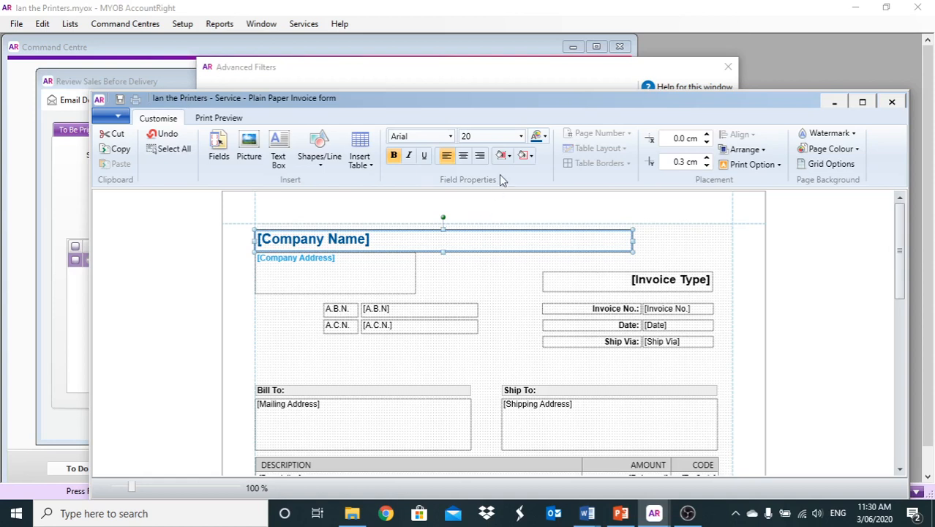
click(521, 136)
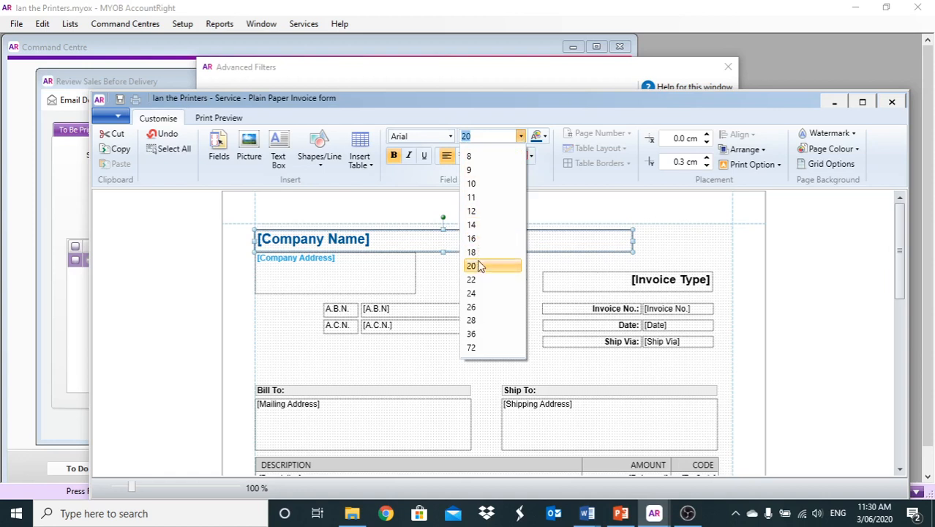
click(486, 280)
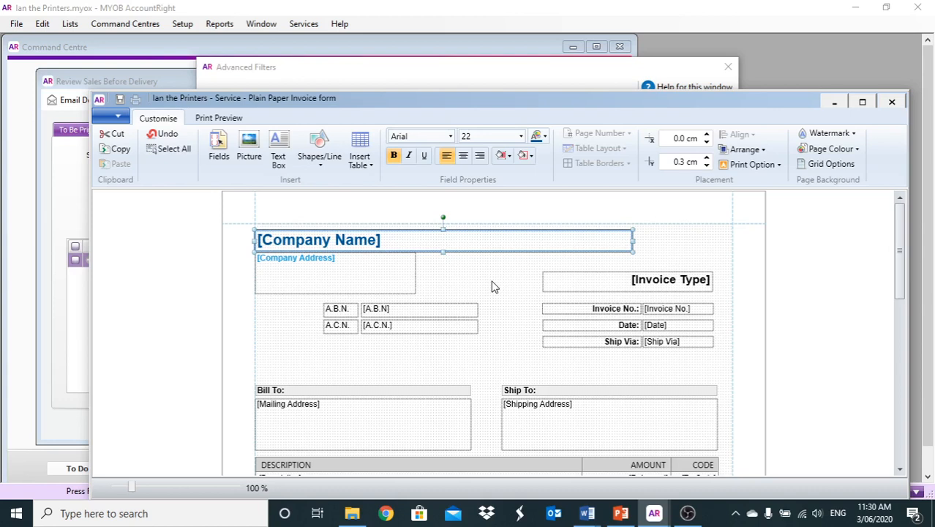
Delete the Ship To label and the [Shipping Address] box from the invoice template.
click(542, 391)
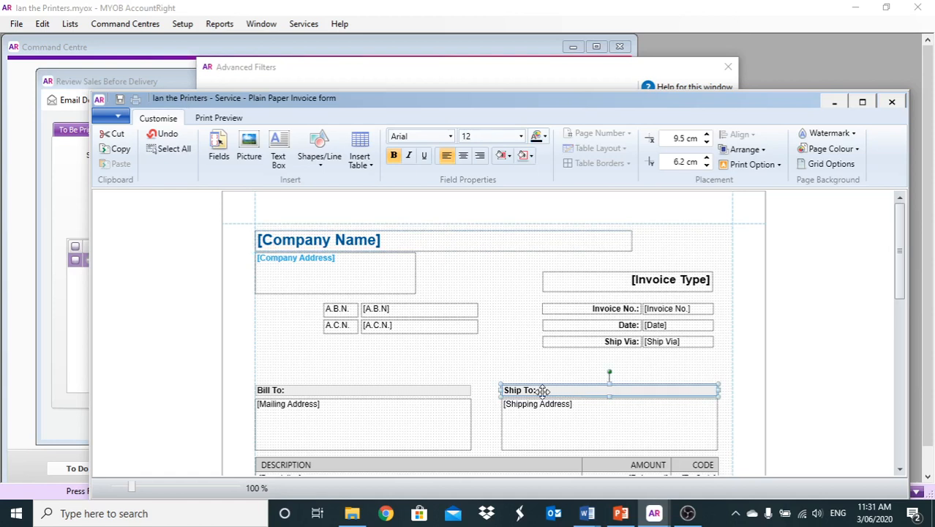
click(543, 375)
scroll(548, 396, down, 1)
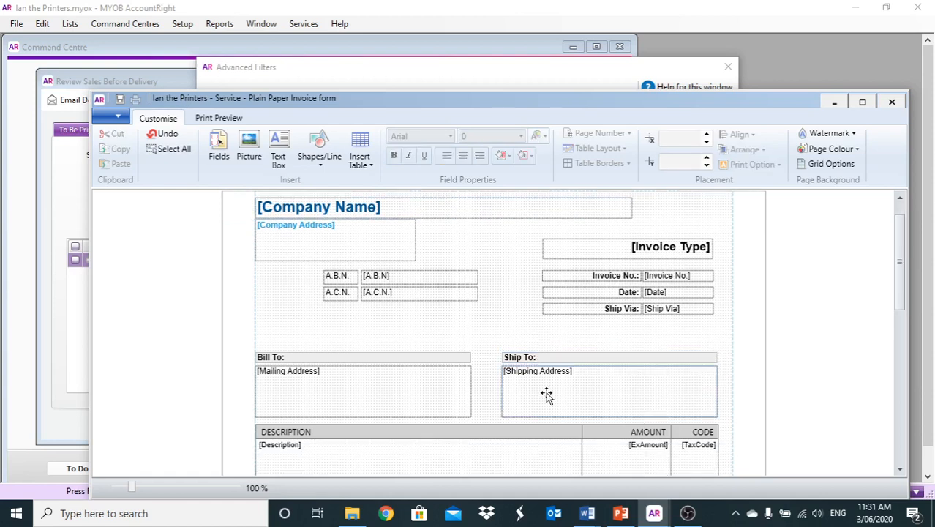
click(544, 358)
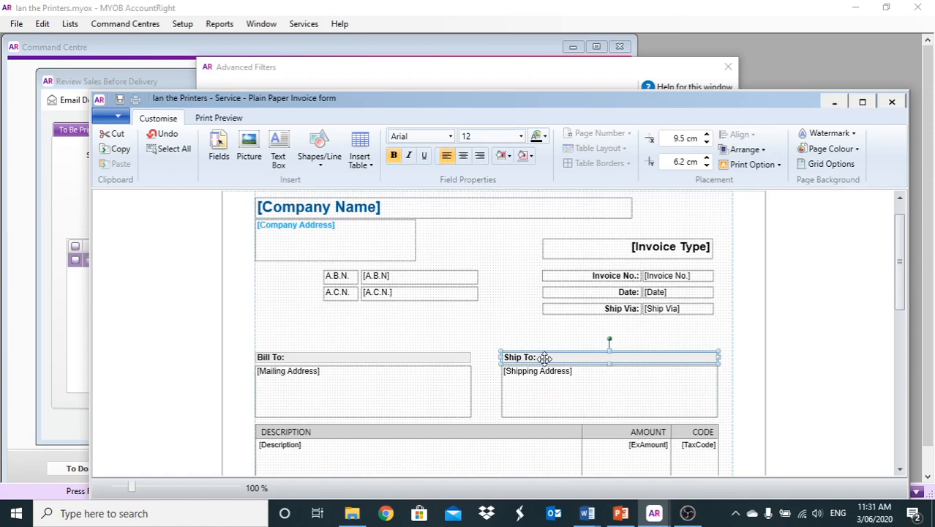
key(Delete)
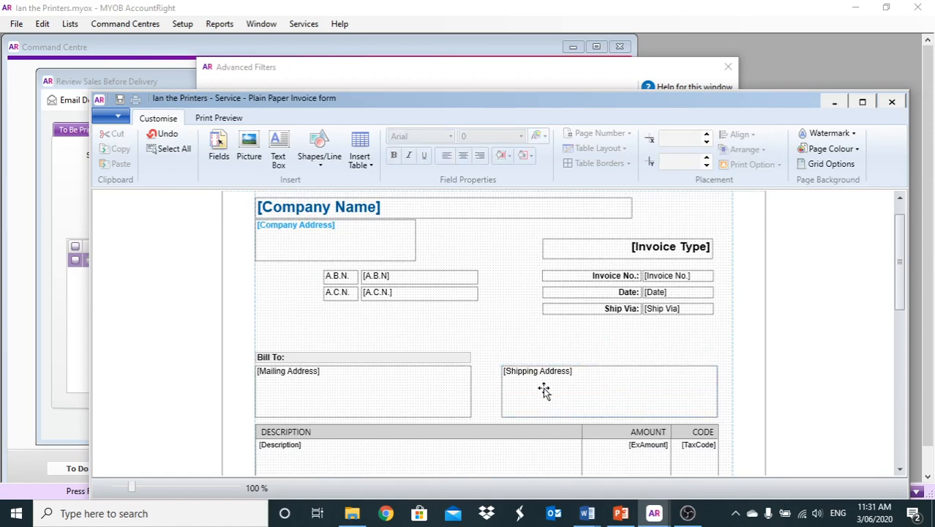
click(544, 386)
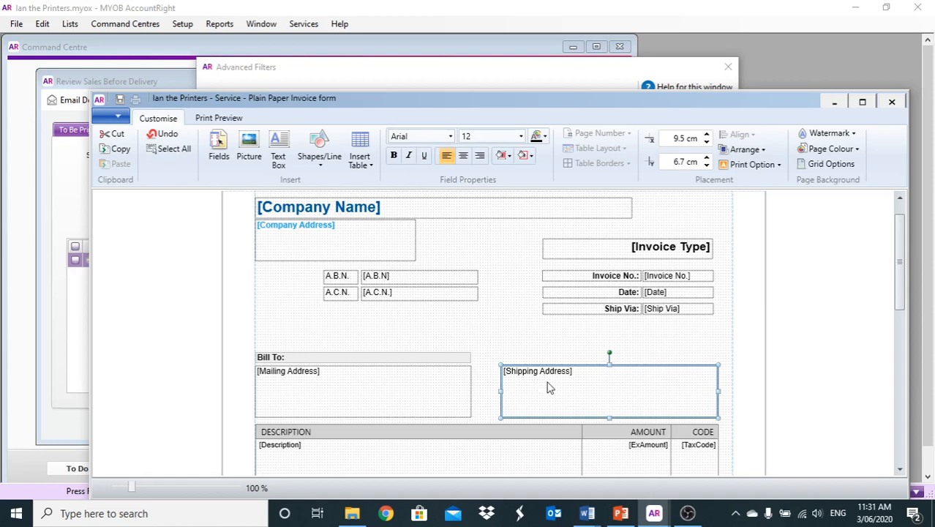
key(Delete)
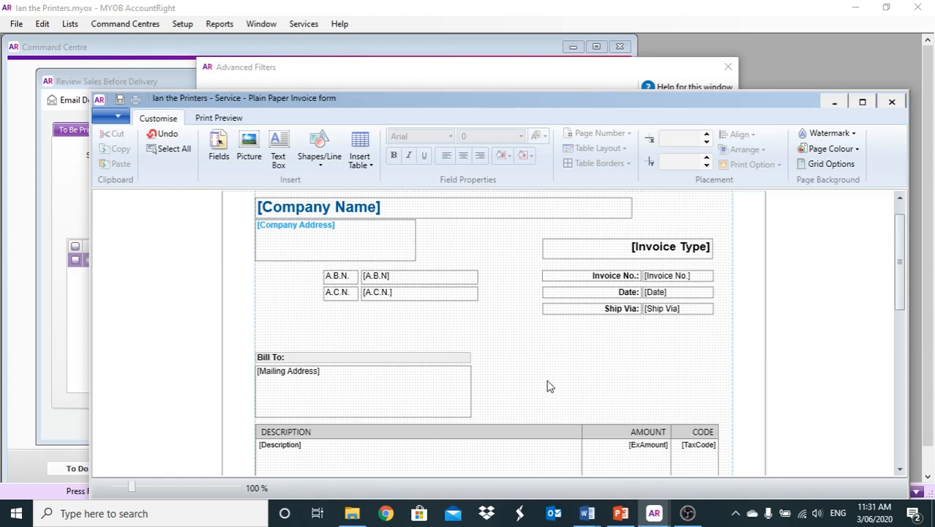
scroll(516, 365, down, 3)
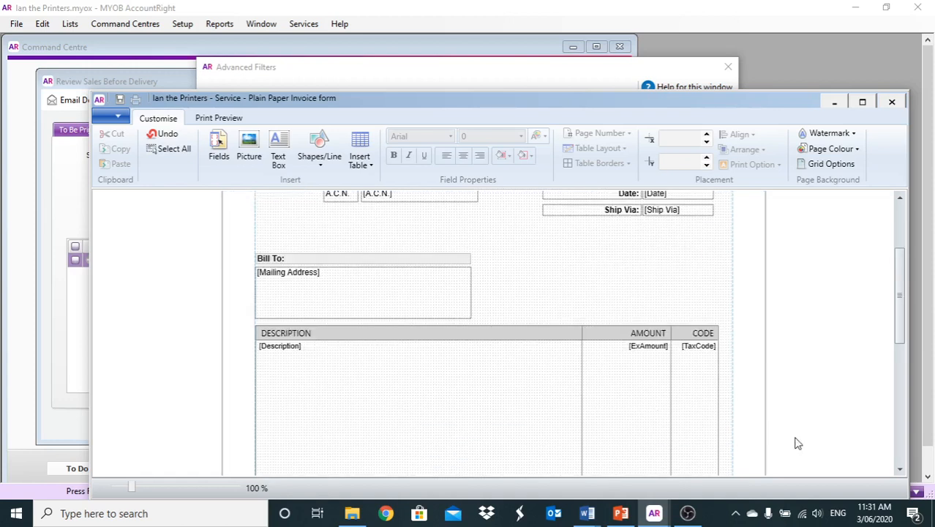
Delete the Comment: label and the [Comment] field from the totals area.
click(900, 464)
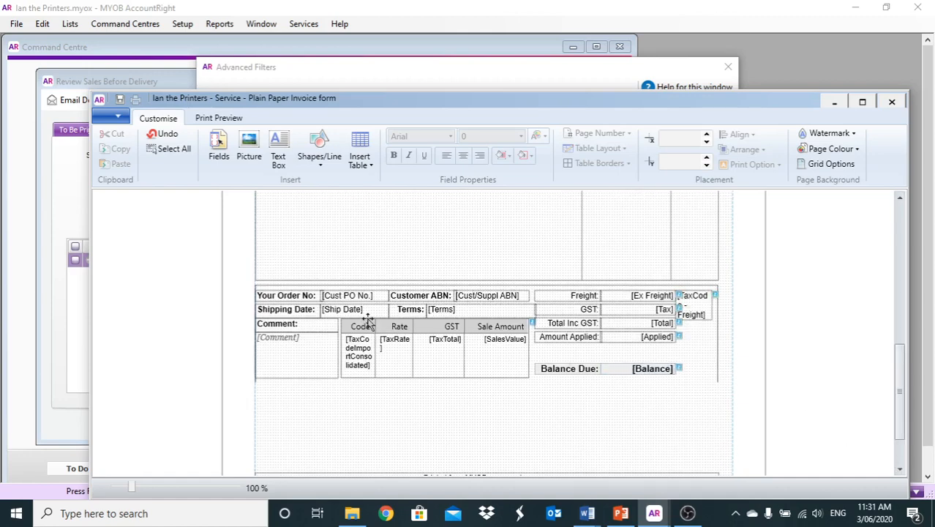
click(297, 325)
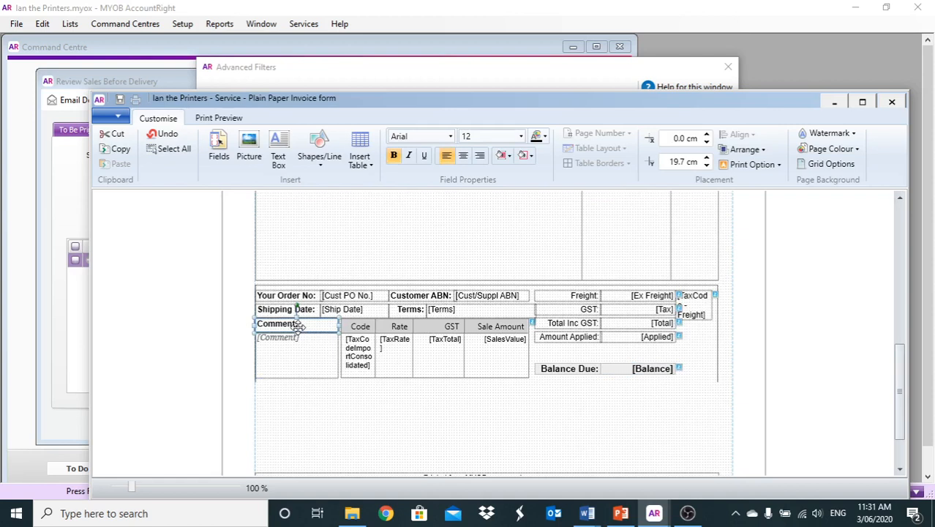
key(Delete)
click(298, 347)
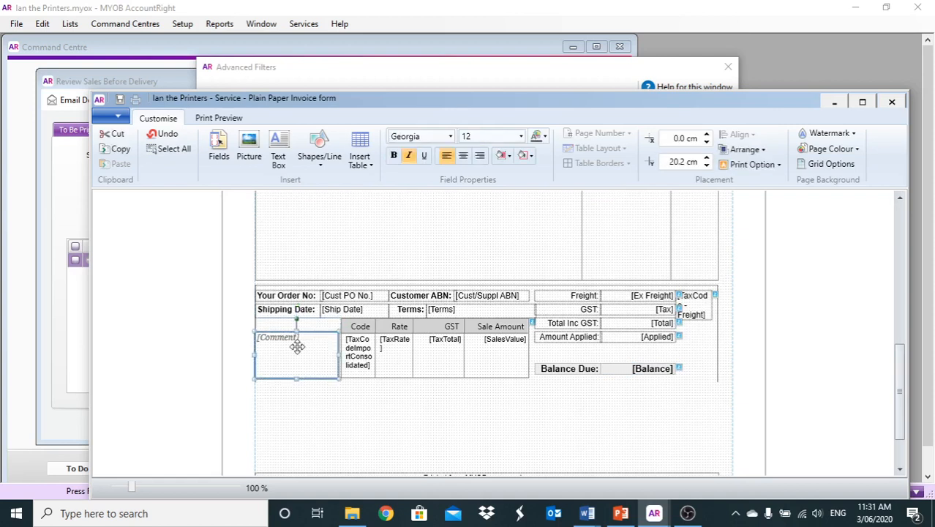
key(Delete)
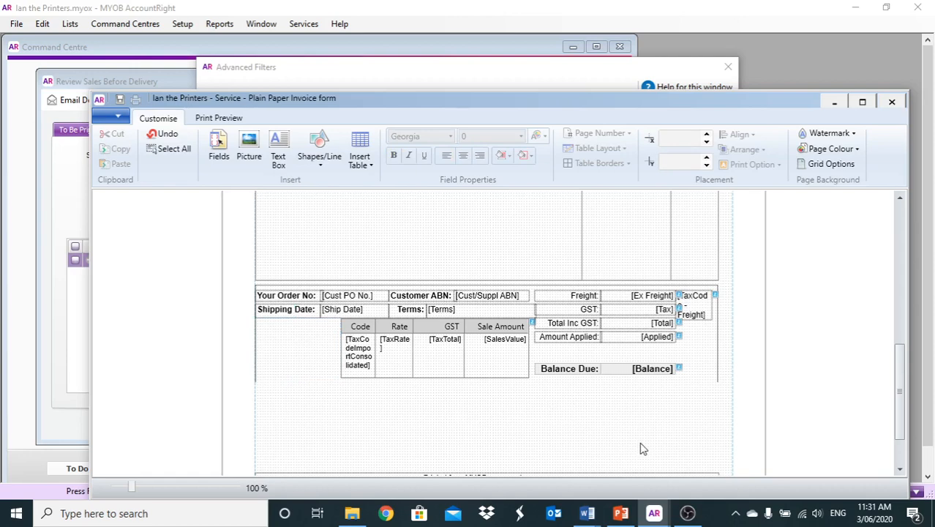
Delete the footer tax table with Code, Rate, GST and Sale Amount columns.
scroll(594, 437, up, 4)
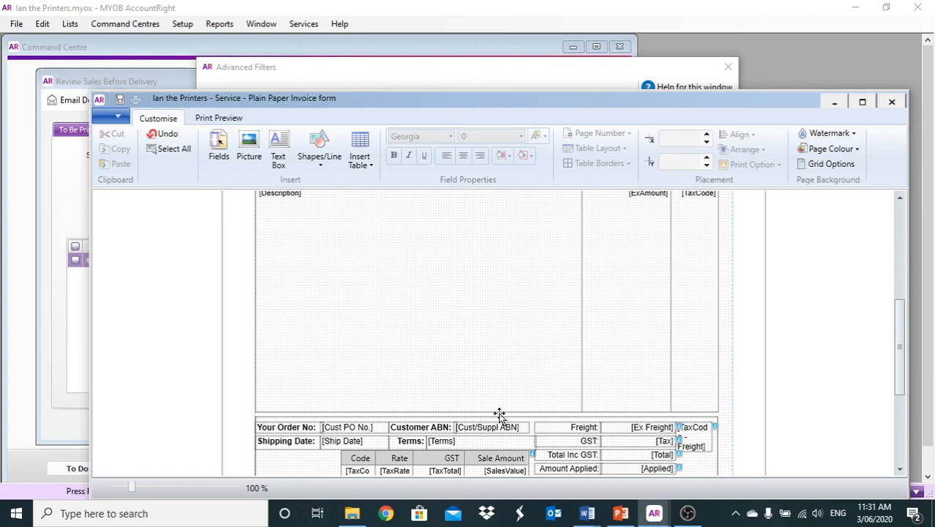
scroll(500, 417, down, 1)
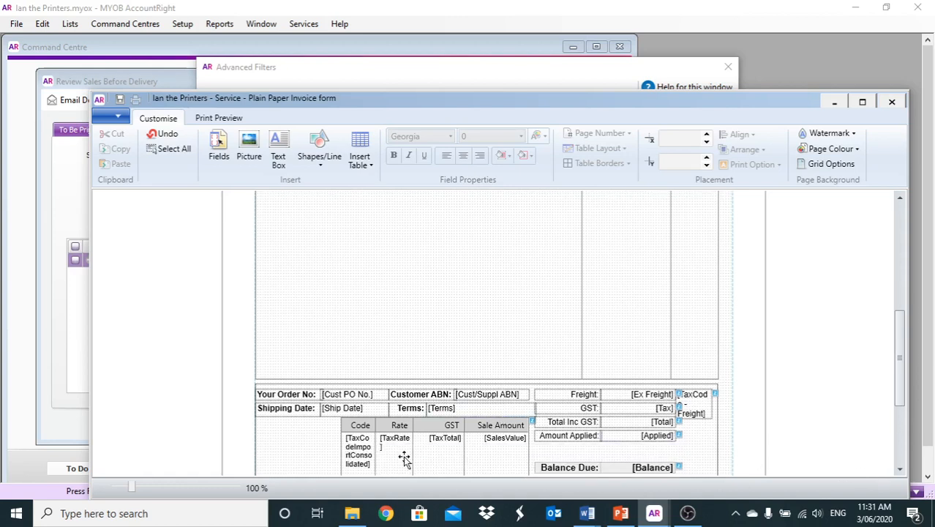
click(359, 428)
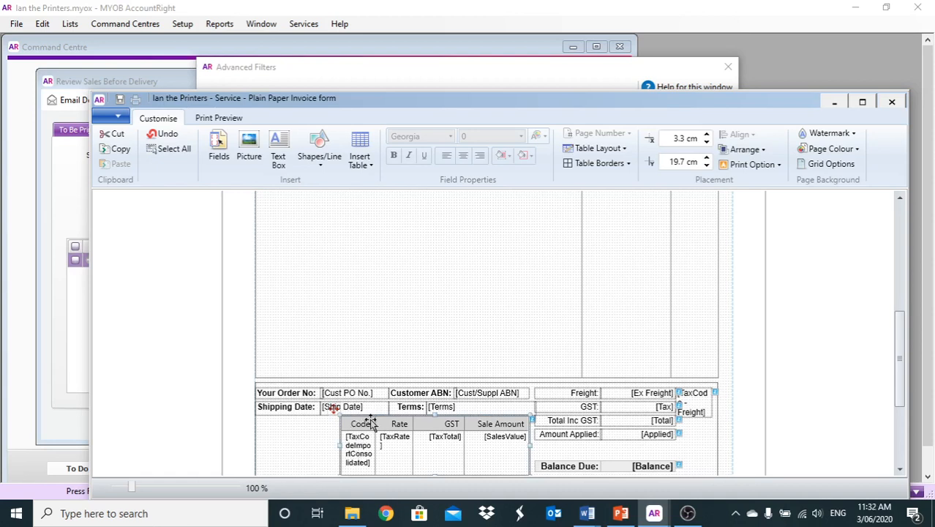
key(Delete)
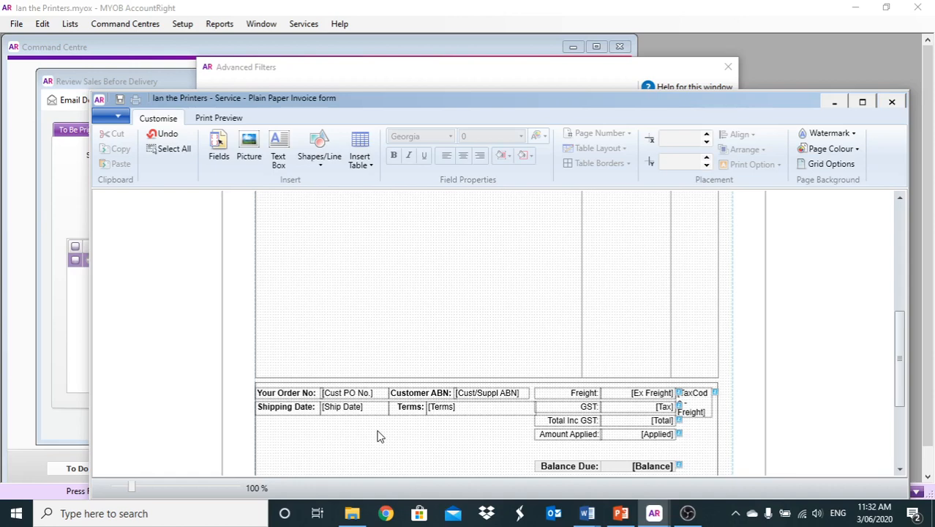
scroll(378, 436, down, 5)
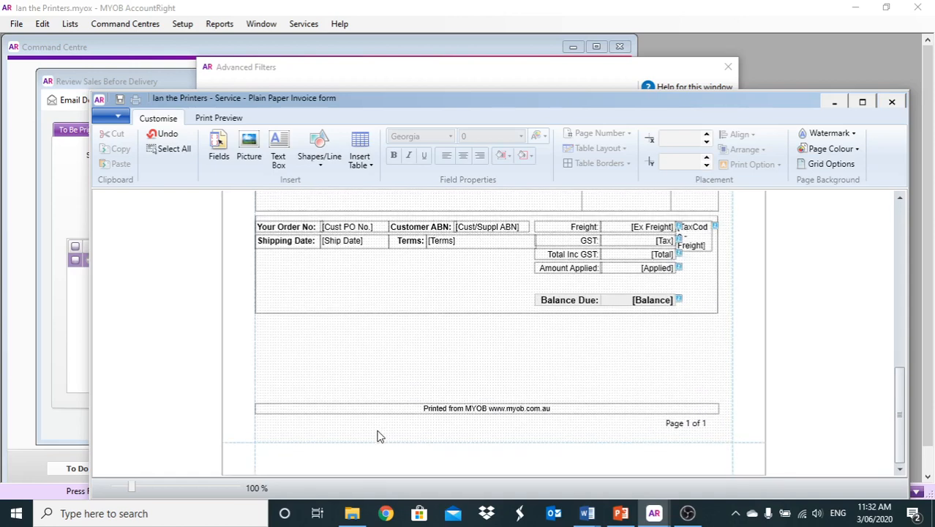
click(425, 410)
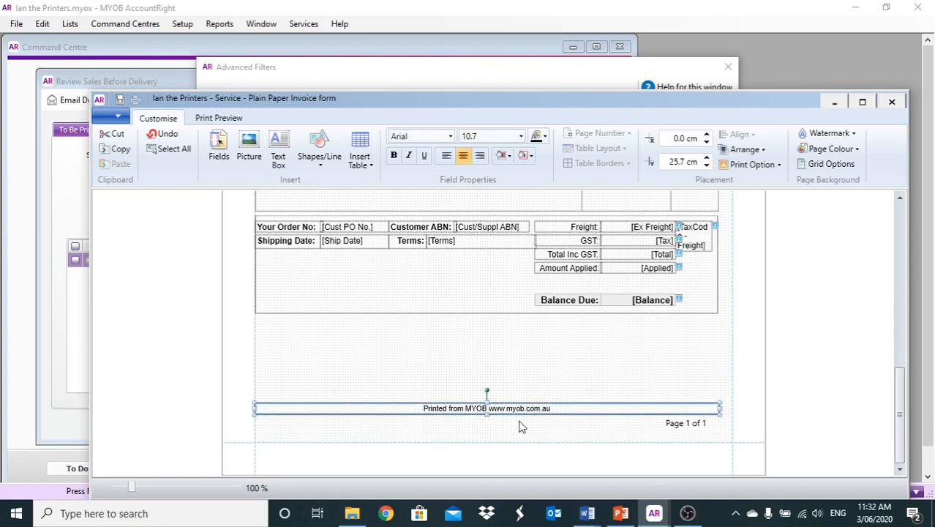
key(Delete)
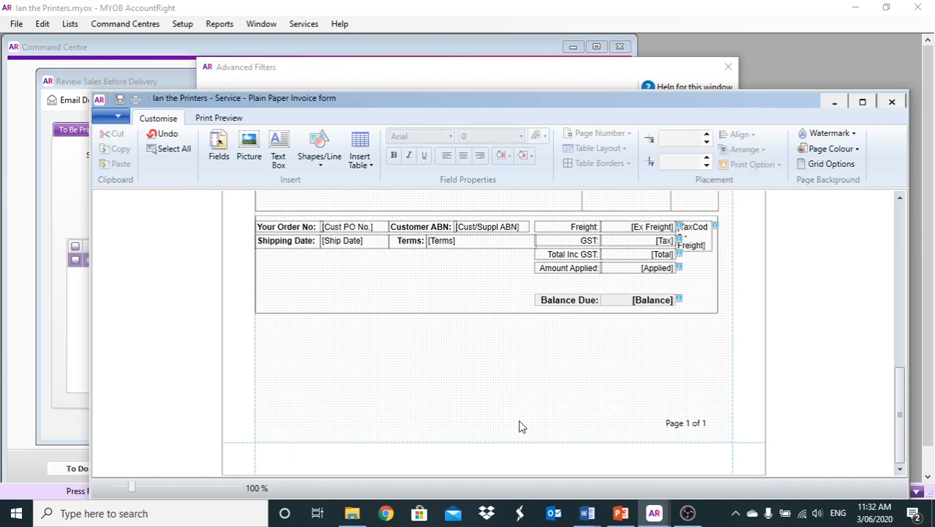
scroll(519, 427, up, 3)
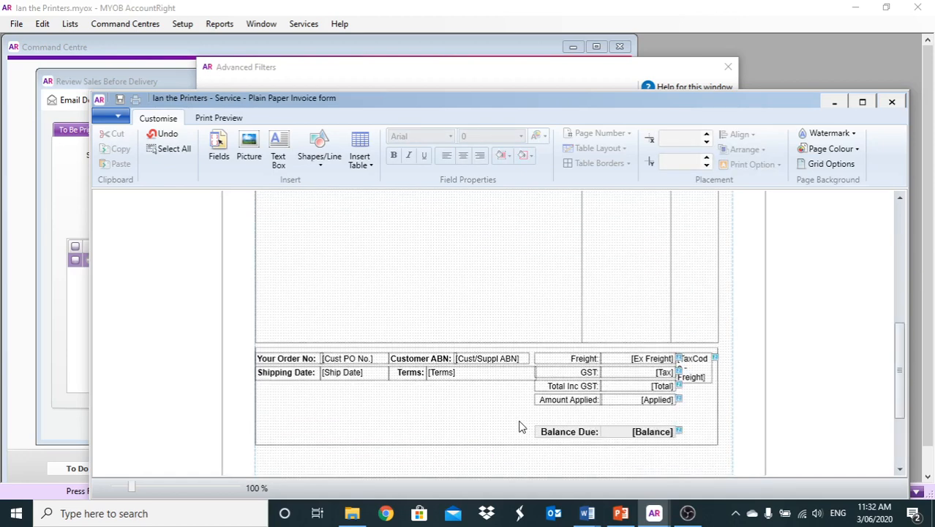
scroll(519, 426, up, 2)
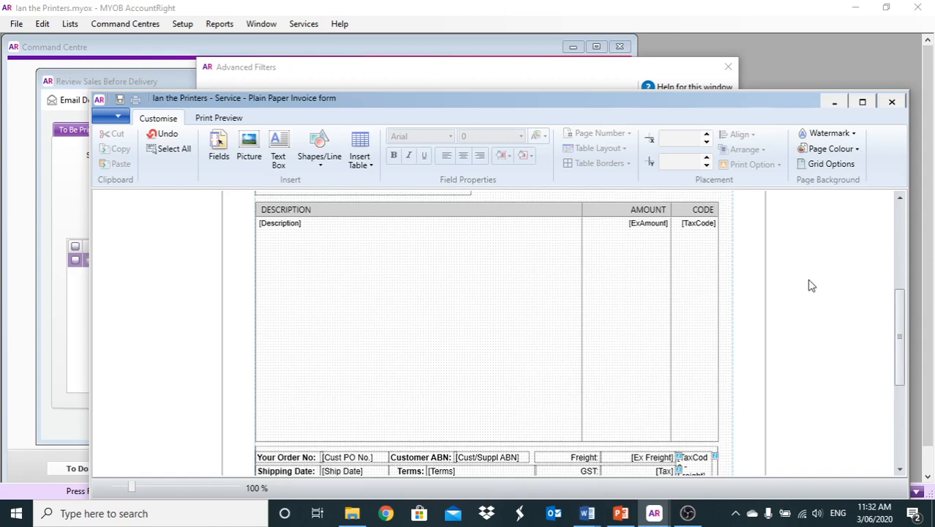
click(900, 217)
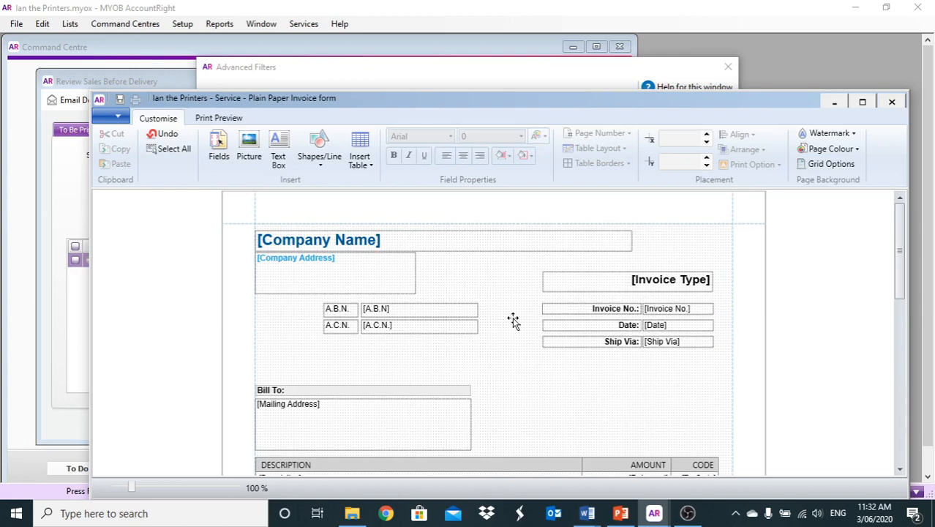
Draw a new text box beside Bill To and enlarge it.
click(280, 150)
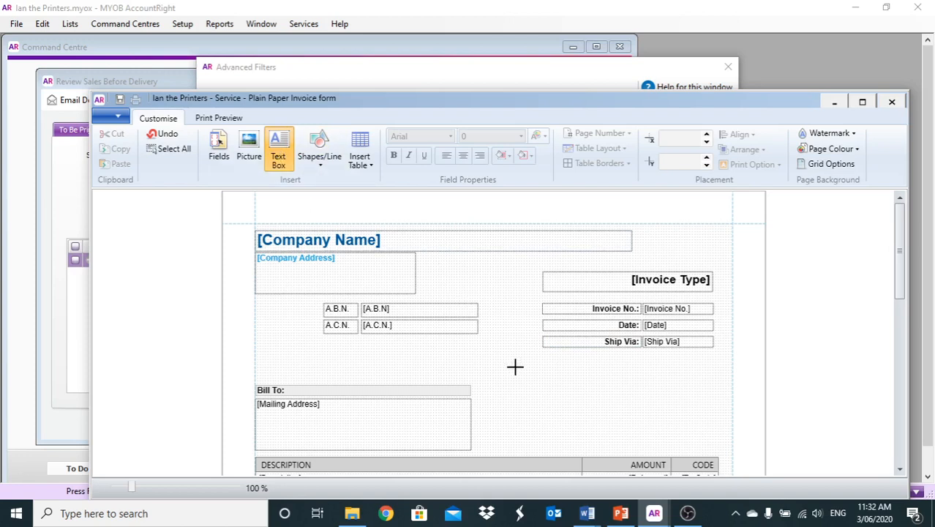
drag(516, 366, 605, 372)
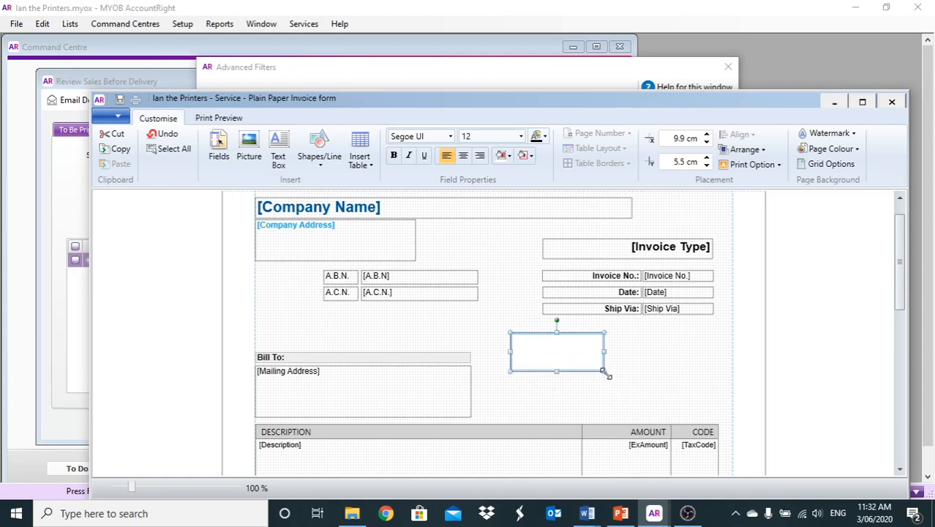
drag(604, 373, 698, 402)
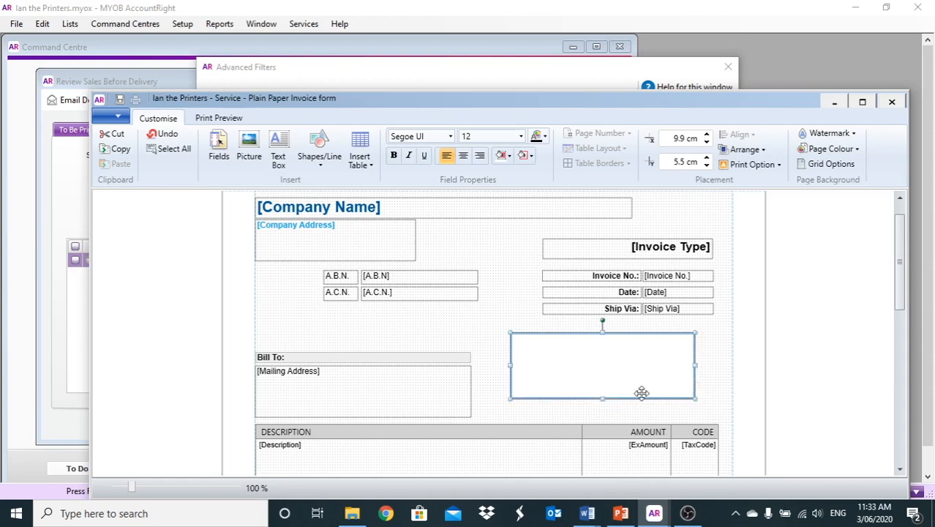
Fill the box with 'TERMS OF BUSINESS' and 'This invoice represents services rendered.......' below.
double_click(594, 364)
text(TERMS)
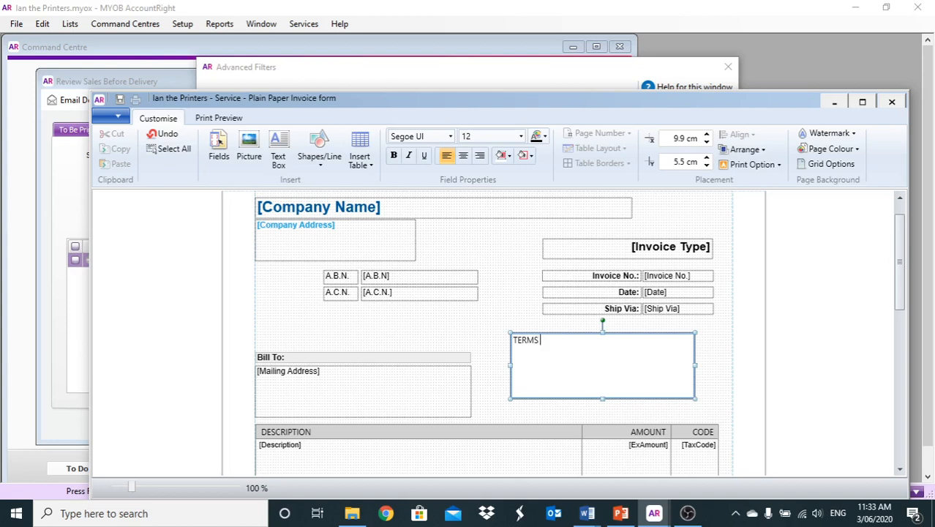
text( OF B)
key(BackSpace)
text(BUSINESS)
key(Return)
text(This inv)
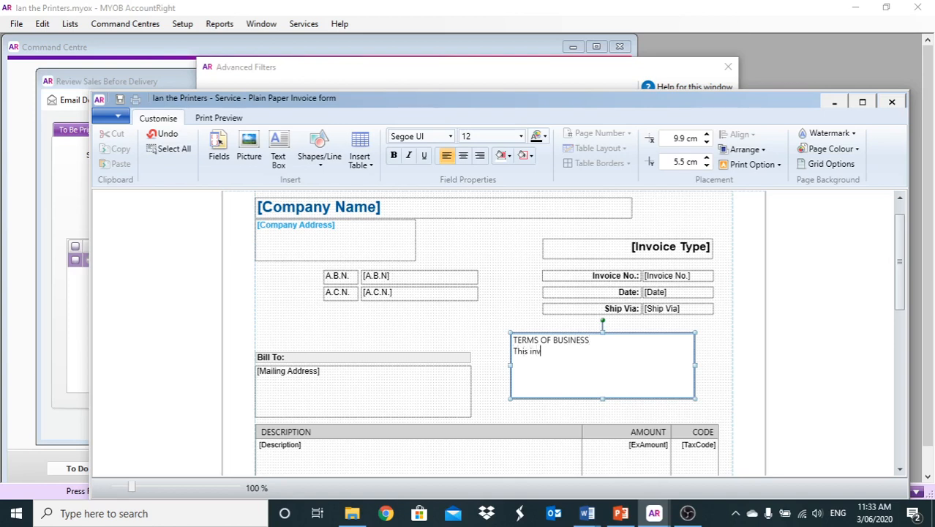
text(oice represents servic)
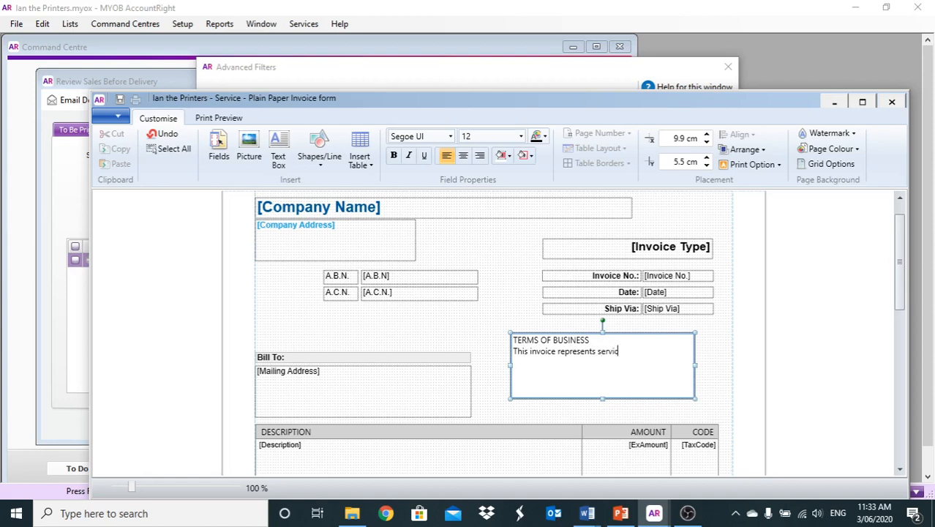
text(es rendered.......)
scroll(534, 371, up, 1)
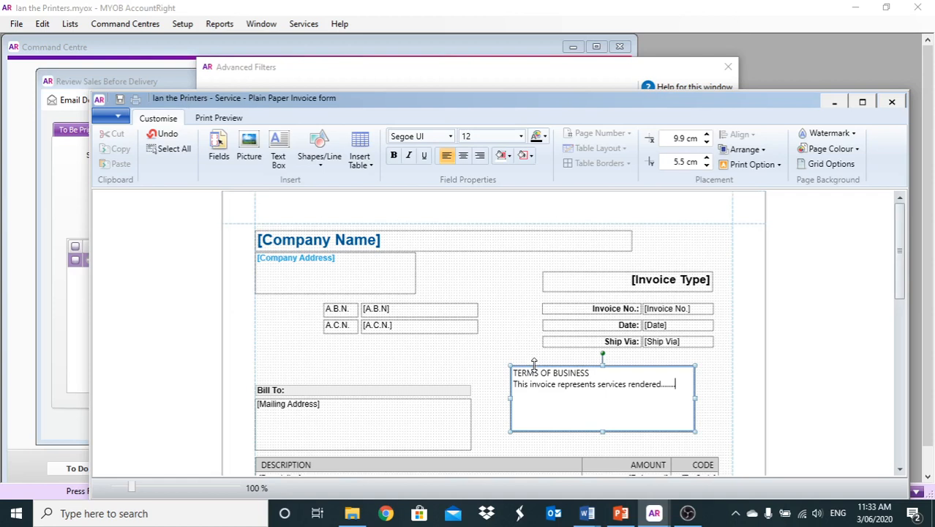
scroll(460, 375, down, 3)
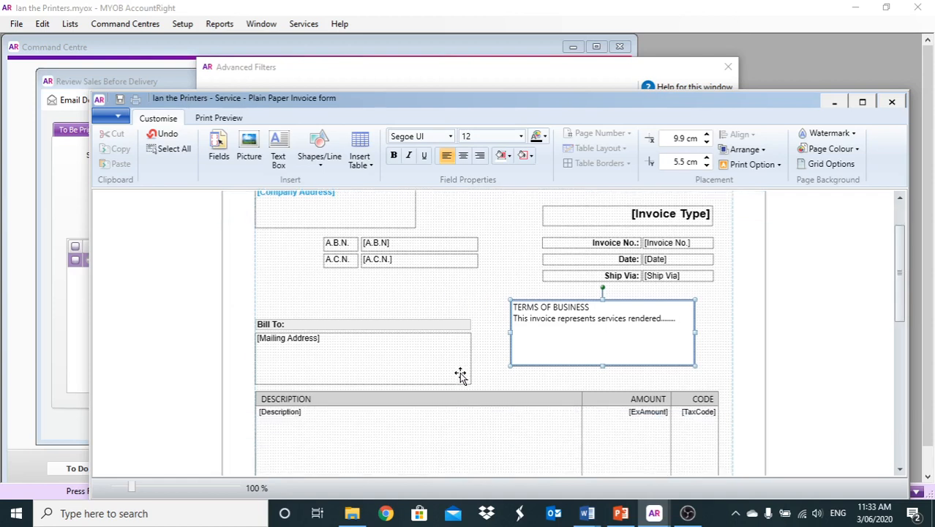
Insert the W4U logo picture and place it top right, above the Invoice Type box.
click(900, 217)
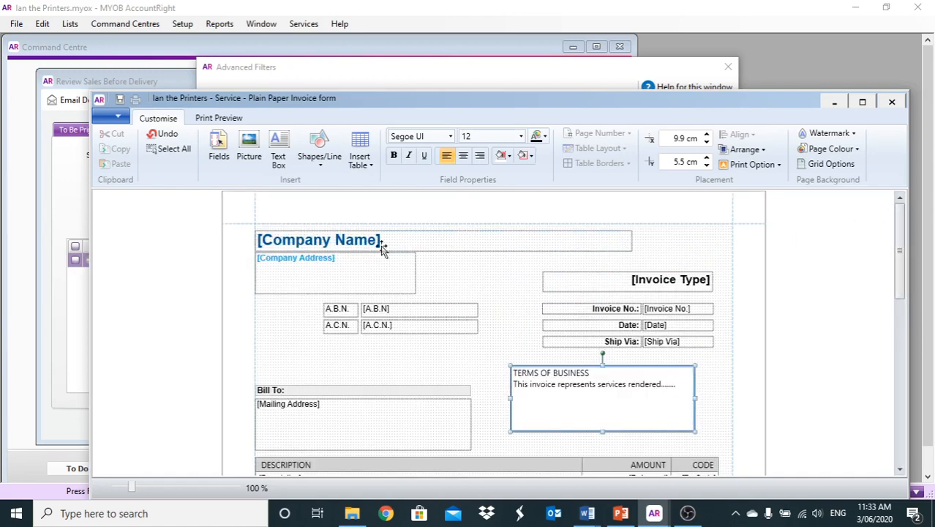
click(250, 151)
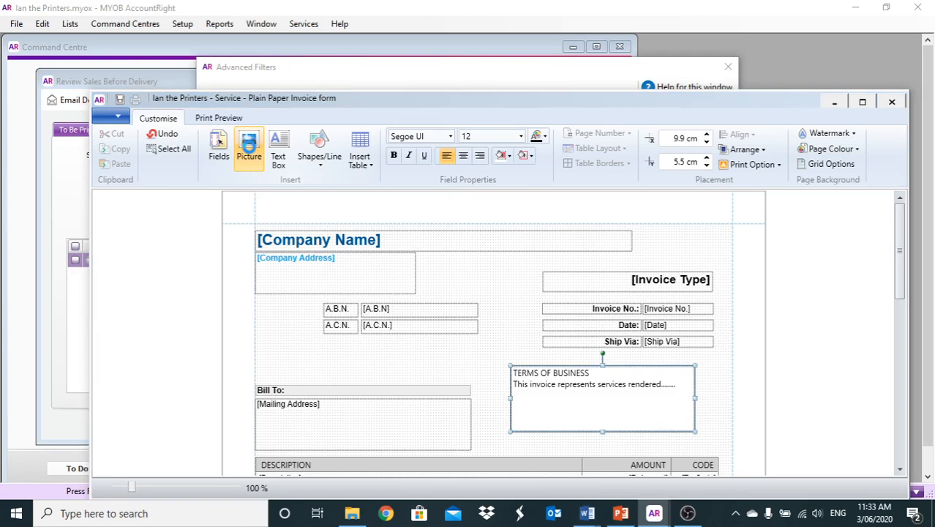
click(249, 146)
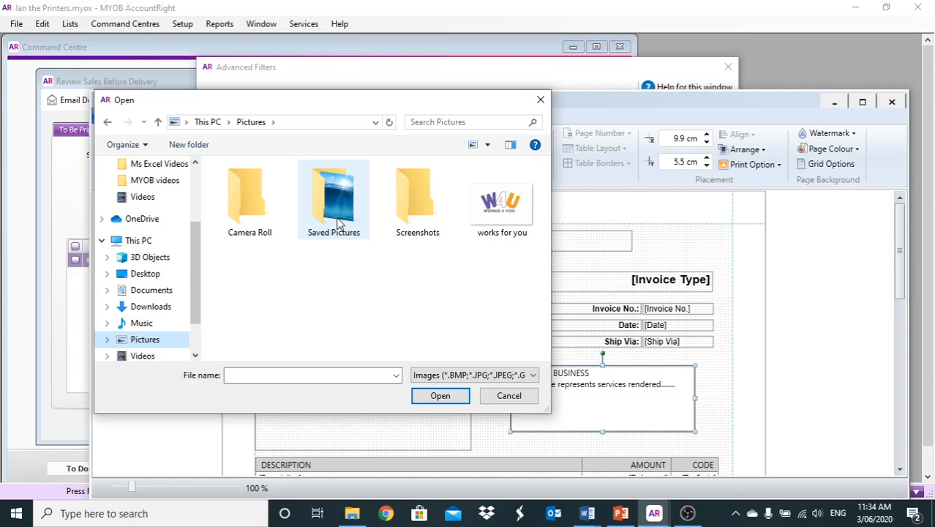
double_click(503, 205)
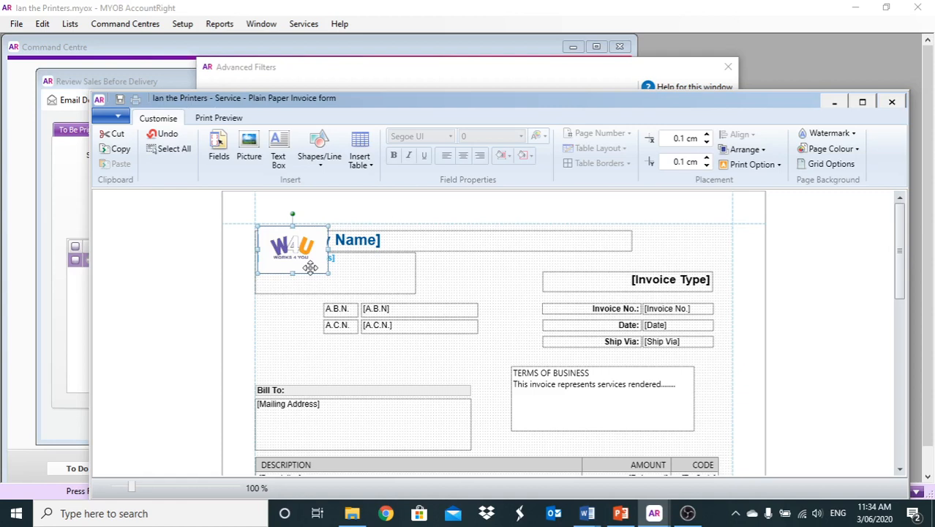
drag(311, 267, 625, 267)
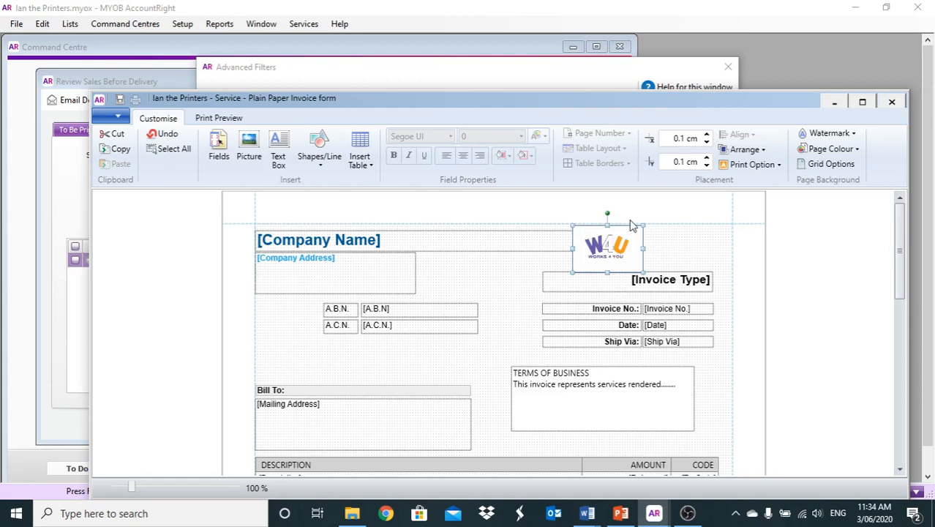
click(631, 222)
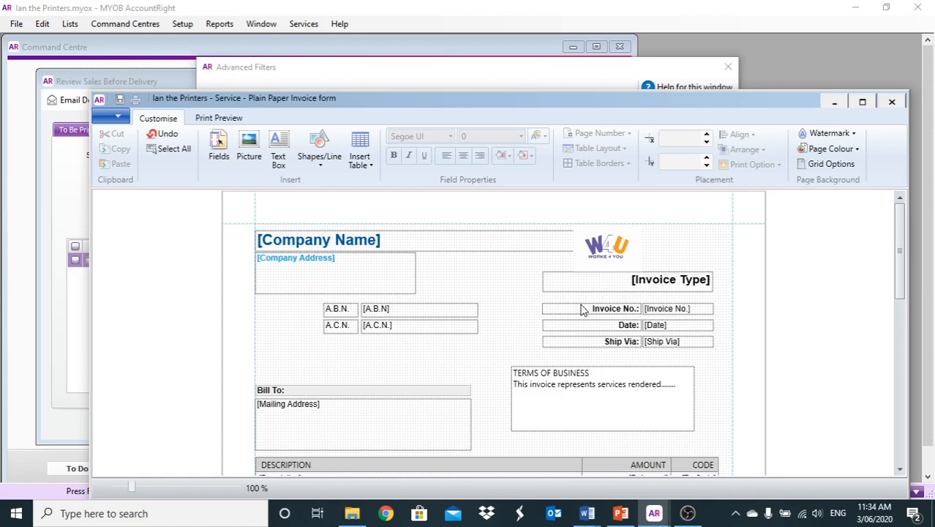
Save the customised form as 'Service - ian', then close the designer without saving again.
click(111, 118)
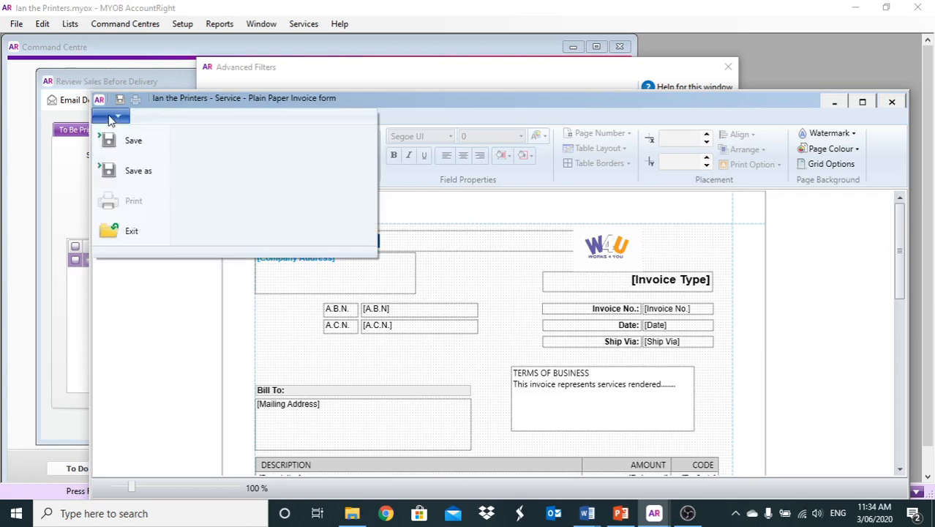
click(107, 169)
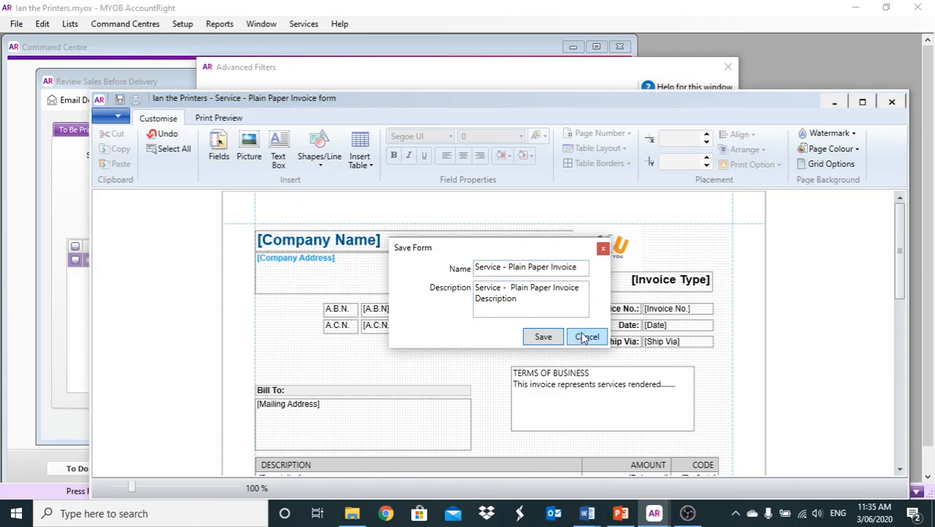
drag(582, 267, 511, 267)
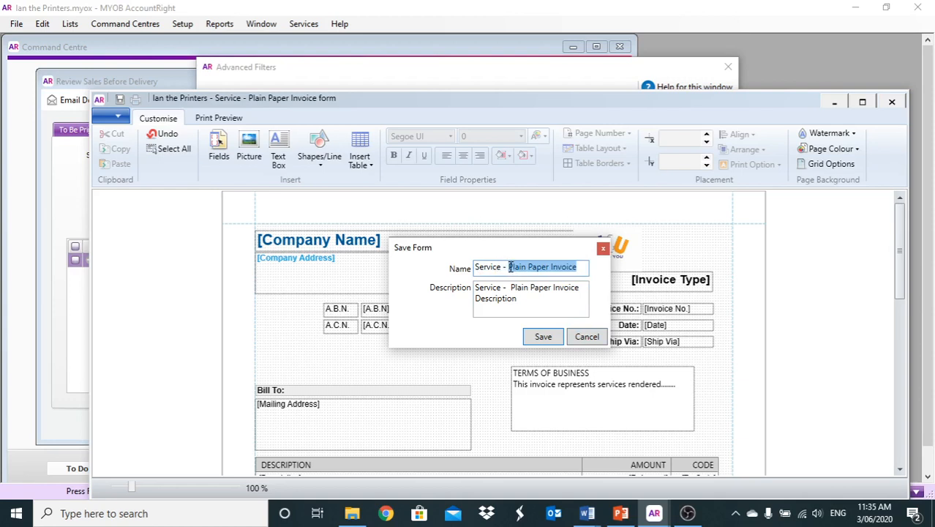
key(BackSpace)
text(ian)
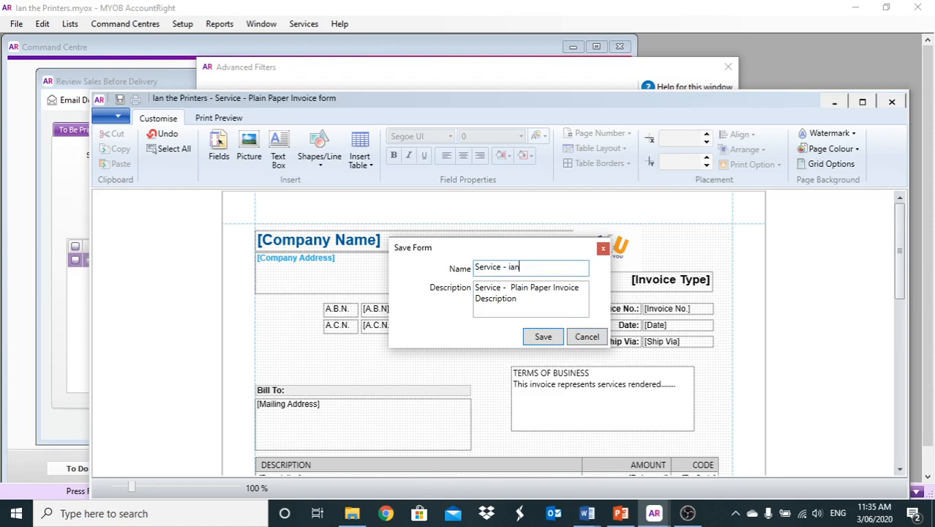
click(545, 337)
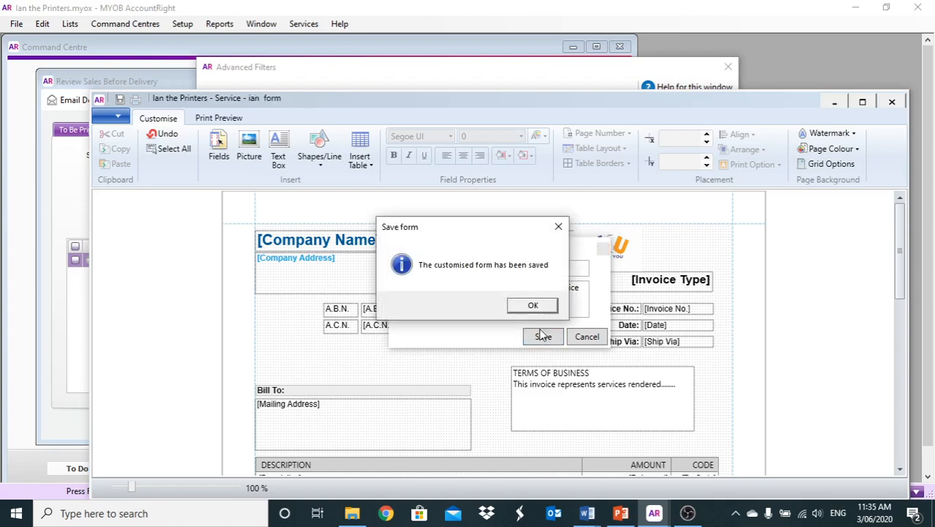
click(531, 308)
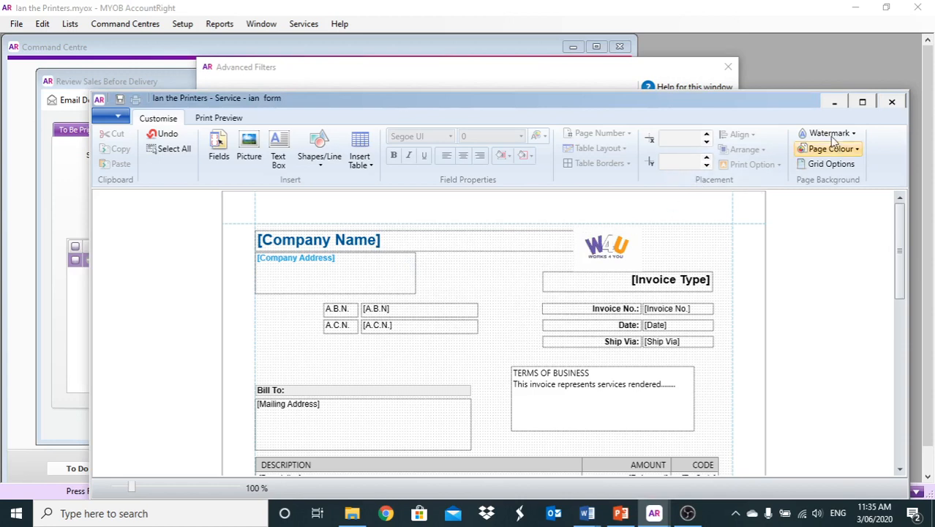
click(892, 102)
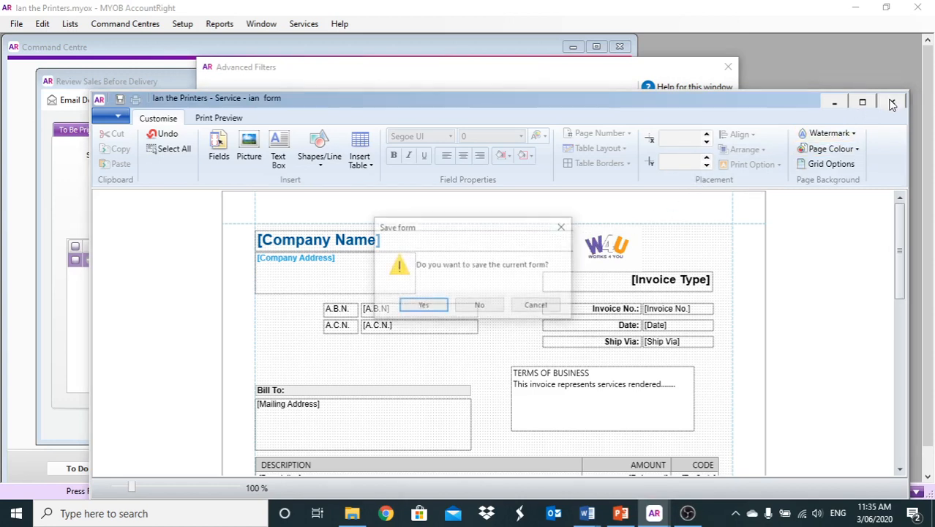
click(479, 306)
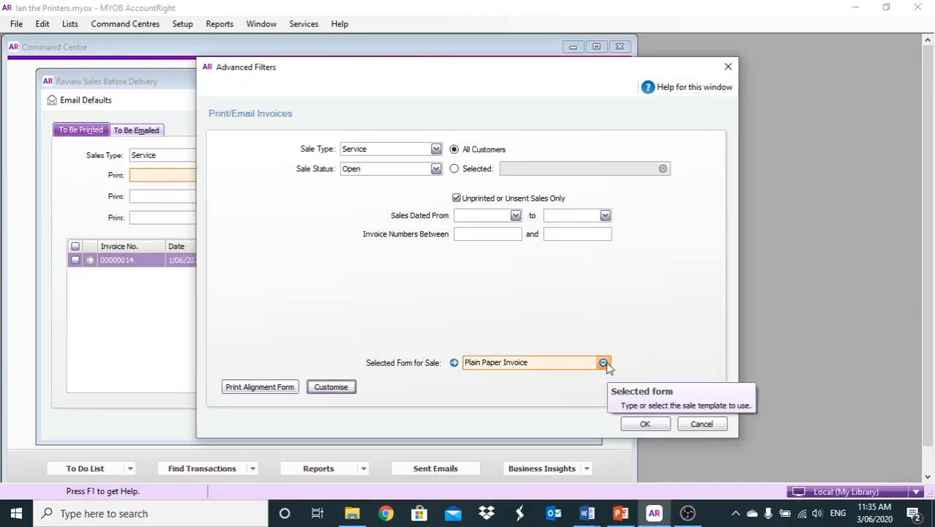
Choose 'Service - ian' as the Selected Form for Sale and open it for customising.
click(606, 362)
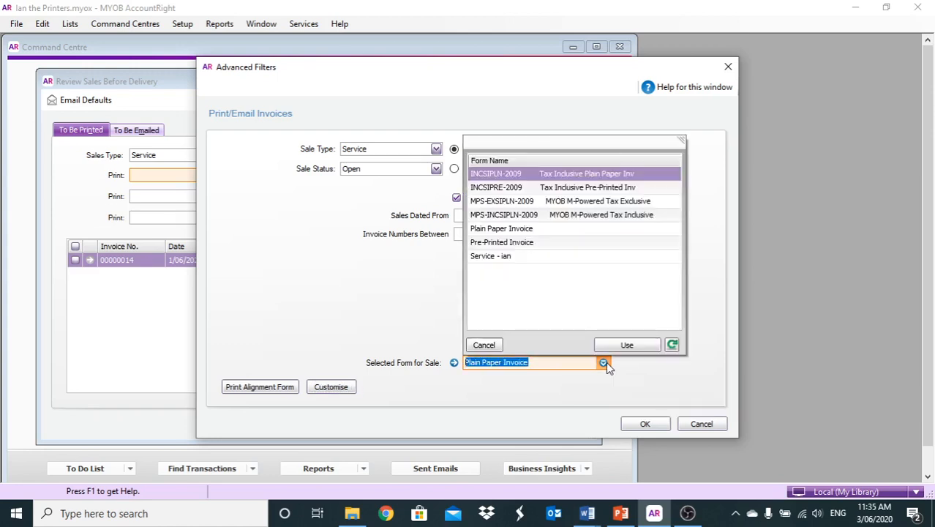
double_click(500, 256)
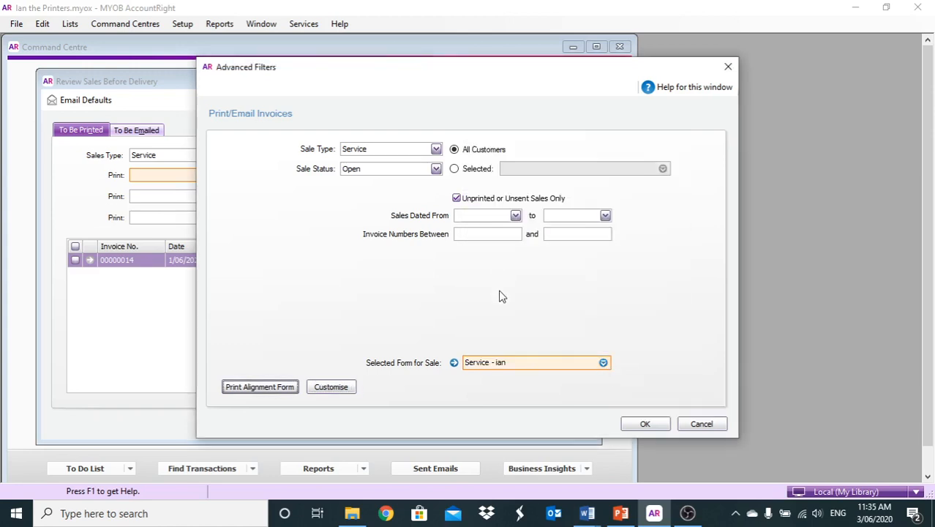
click(334, 392)
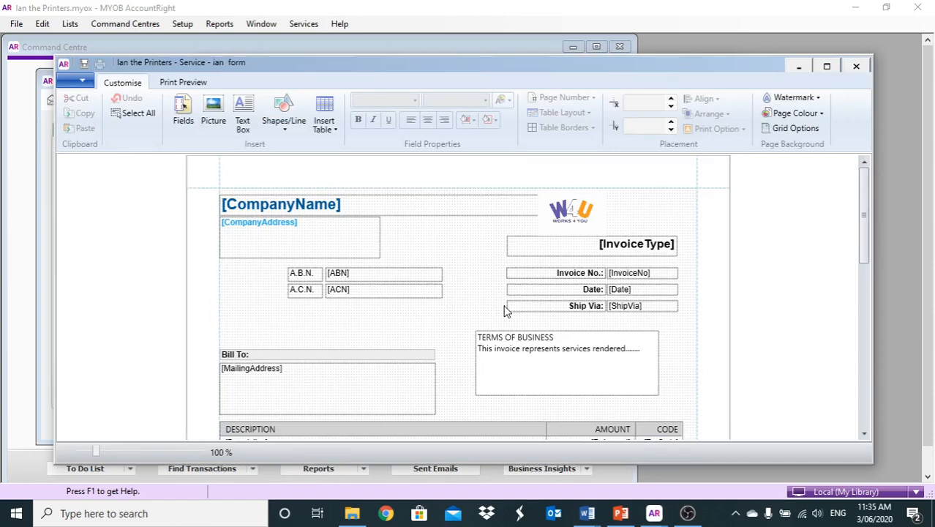
Close the Service - ian form designer and the Advanced Filters window.
click(704, 423)
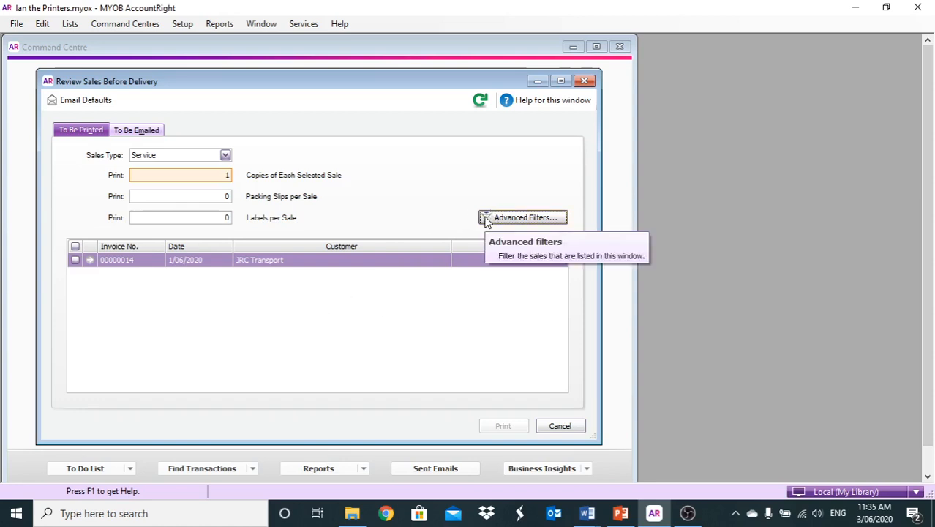
Keep Service as the sales type and look over the sale status options in Advanced Filters.
click(225, 157)
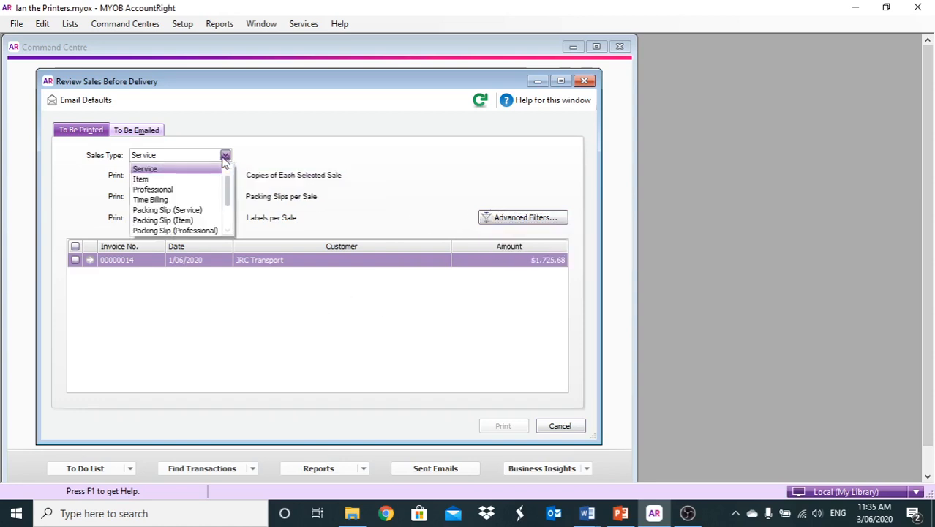
click(189, 170)
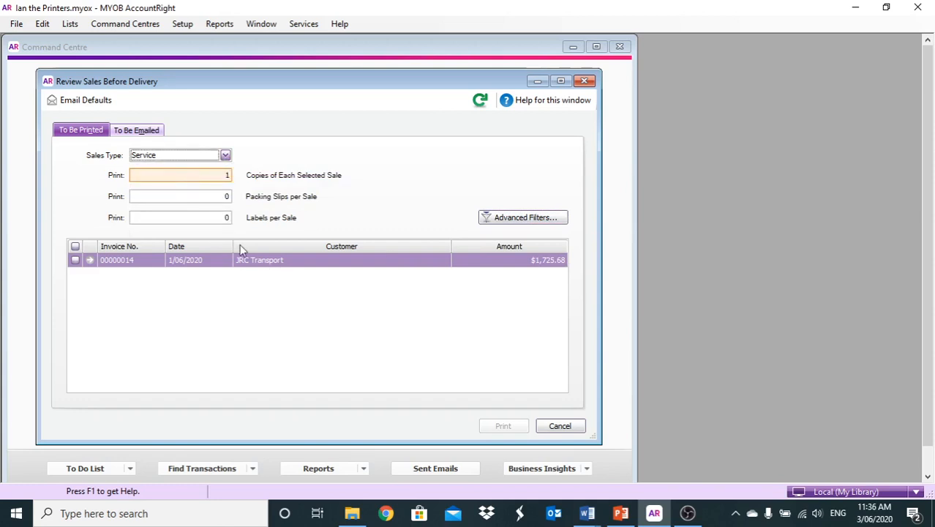
click(510, 216)
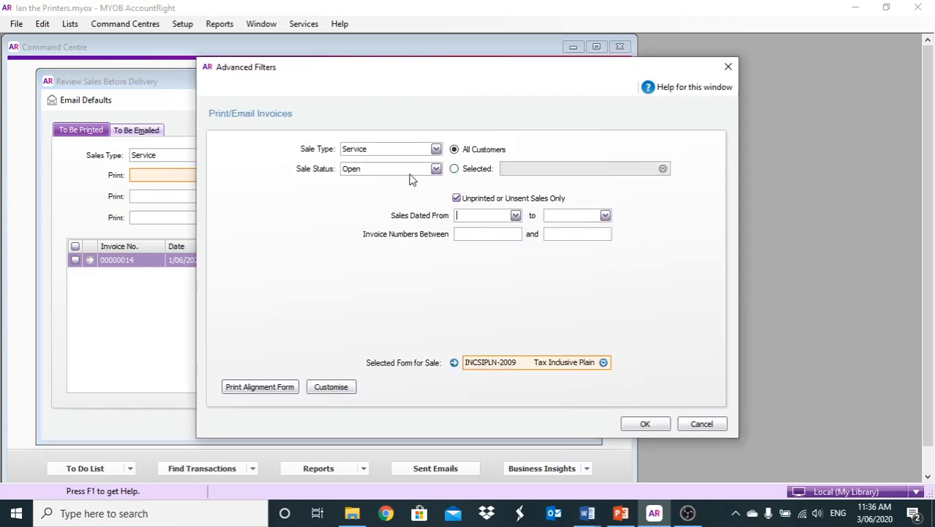
click(438, 172)
click(625, 303)
click(701, 425)
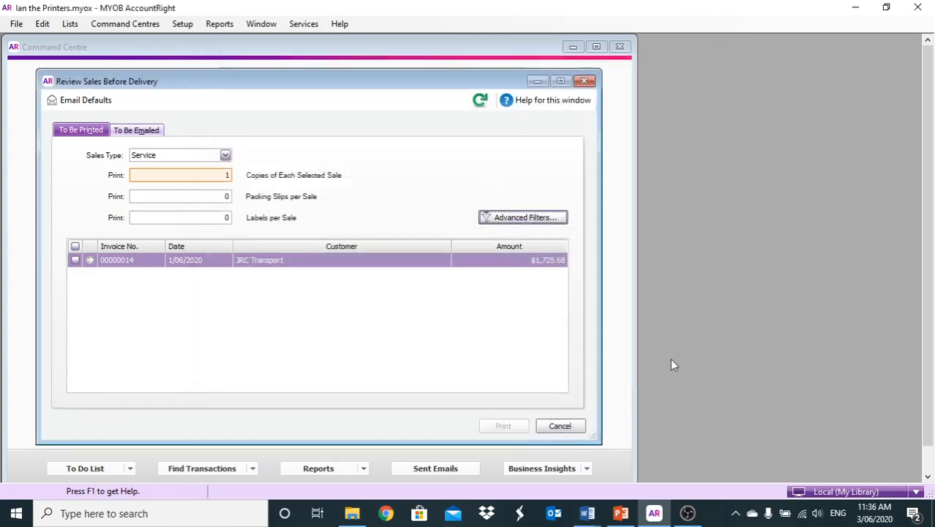
Set the Advanced Filters sale status to All Invoices and apply it.
click(522, 214)
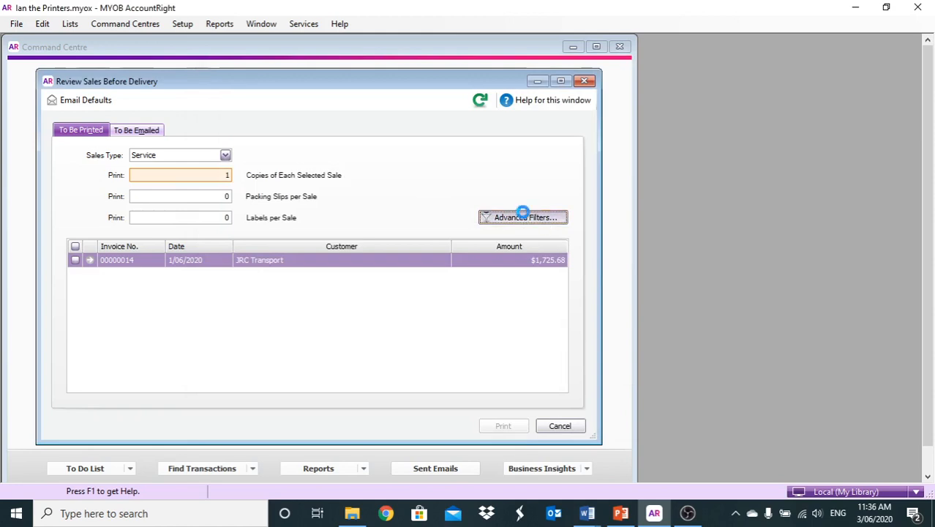
click(436, 170)
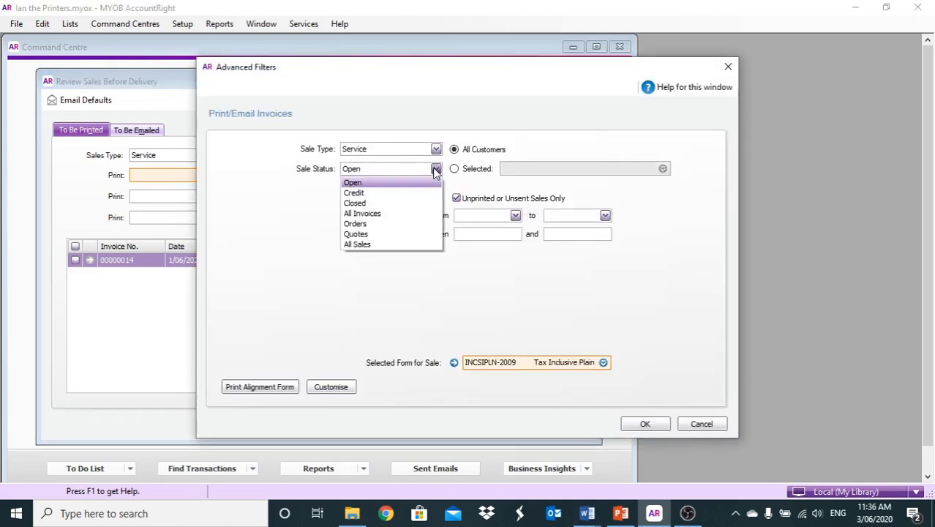
click(363, 213)
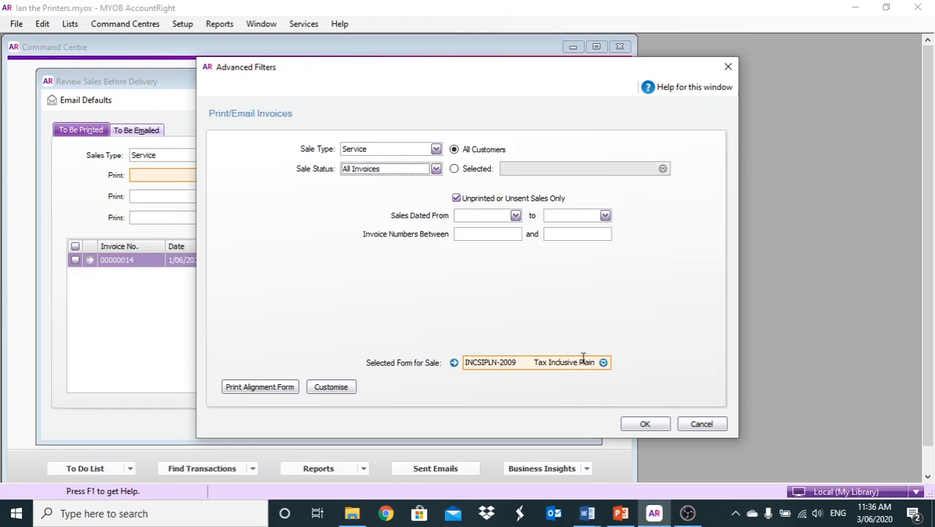
click(640, 426)
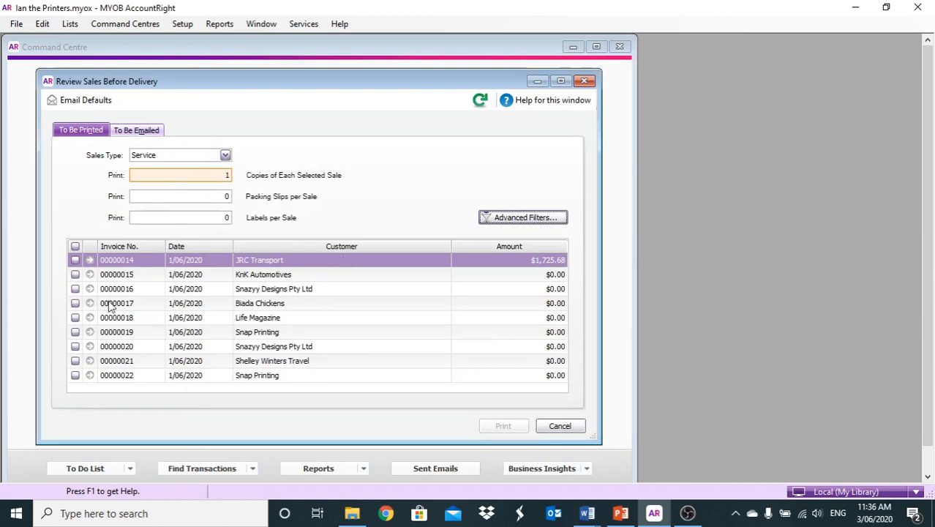
Tick invoices 00000017 and 00000018, switch them to the Service - ian form, and print.
click(75, 303)
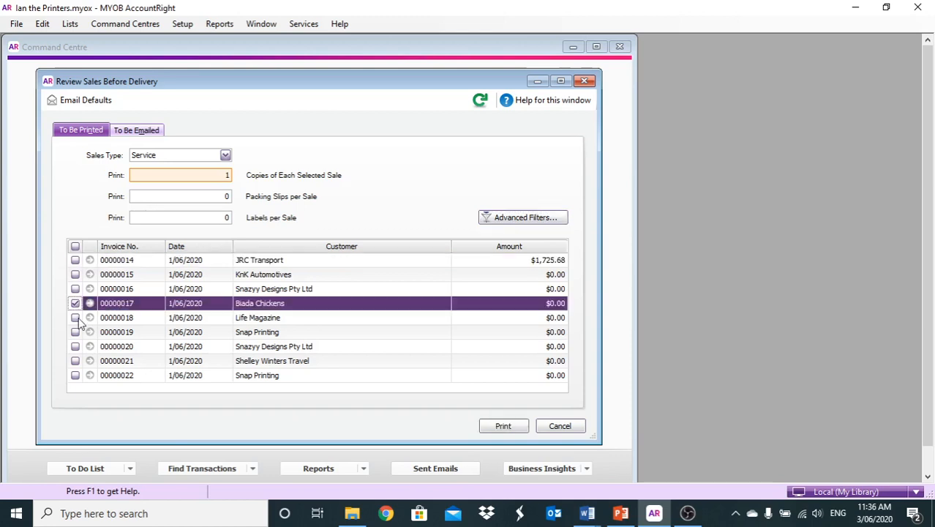
click(75, 318)
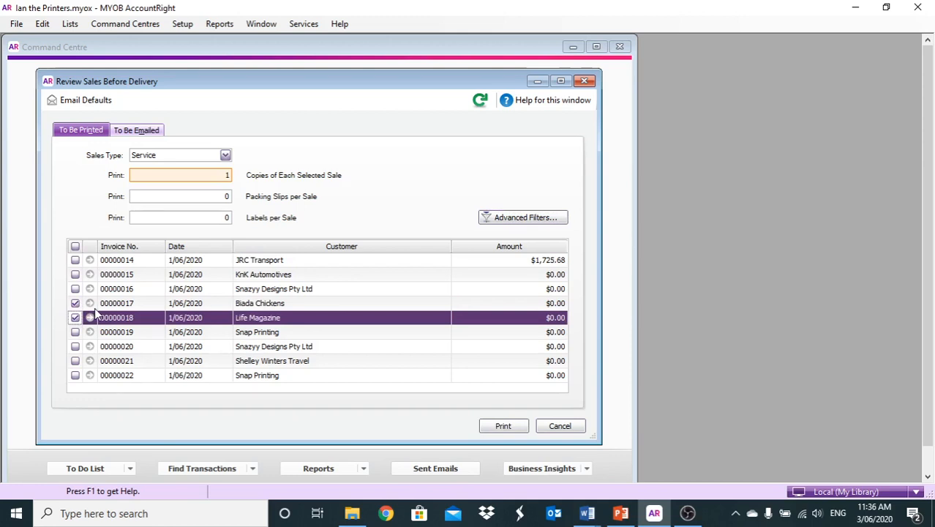
click(527, 218)
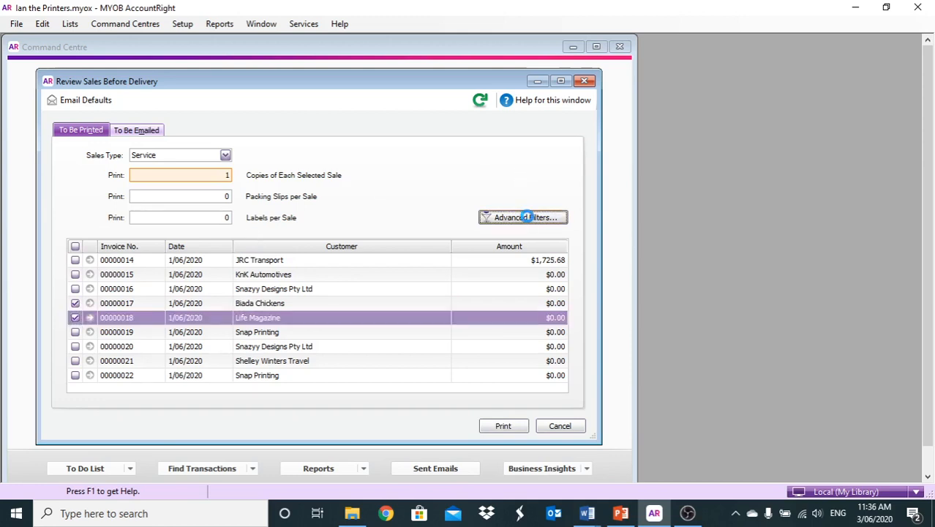
click(603, 362)
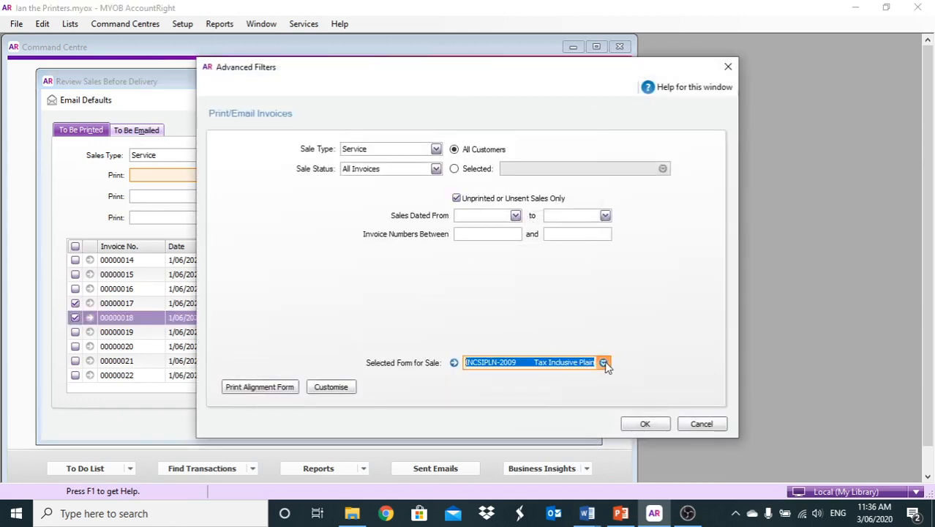
double_click(510, 257)
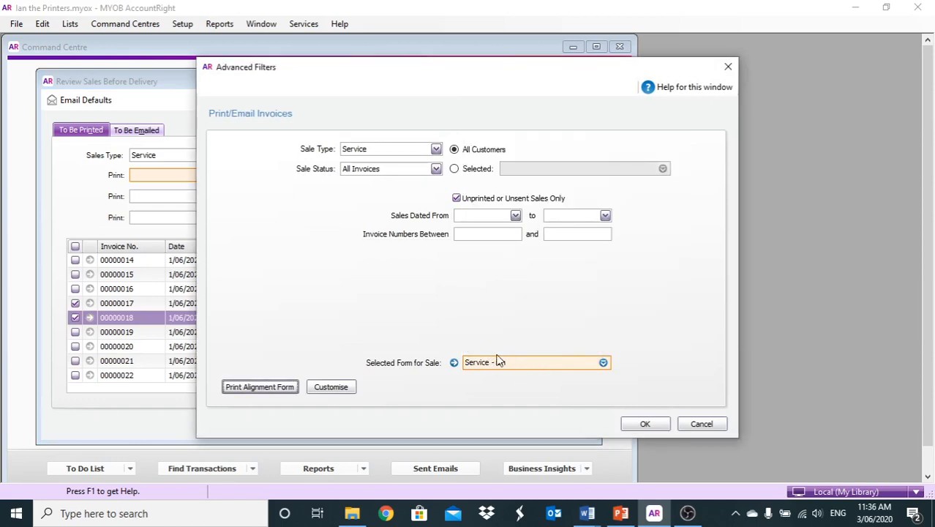
click(642, 424)
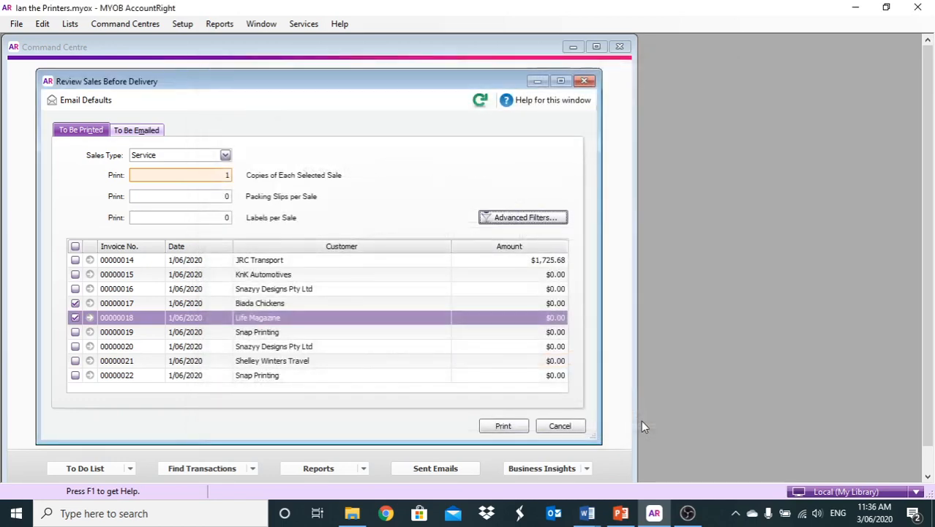
click(502, 427)
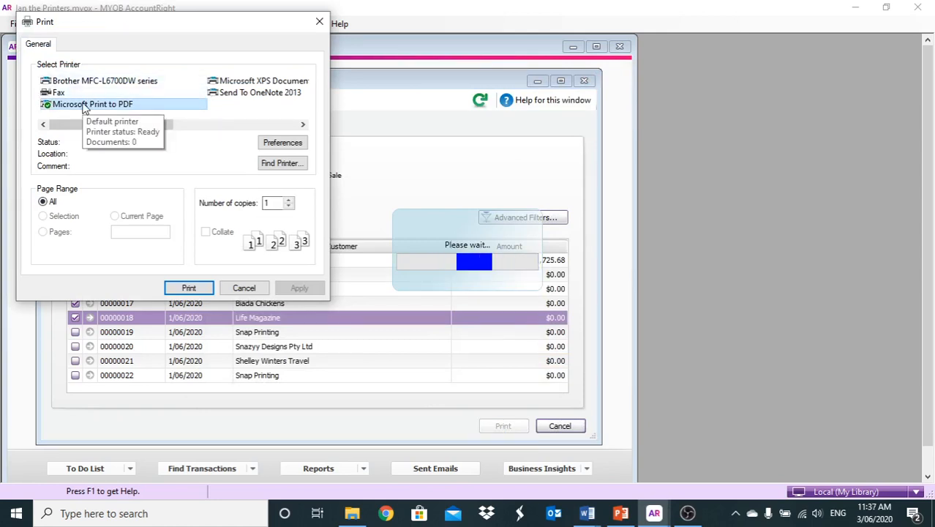
Print to PDF, saving the first invoice as 'Invoices' on the Desktop, and begin naming the next.
click(189, 288)
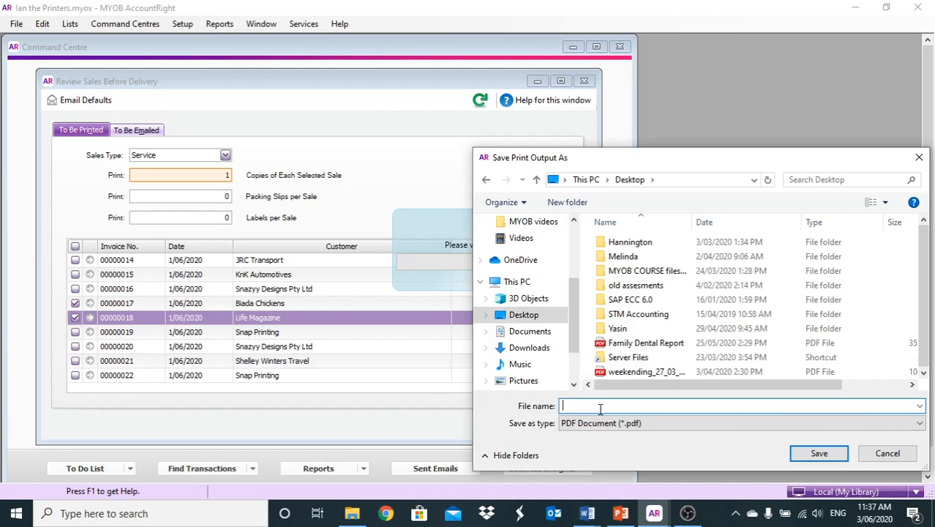
text(Invoices)
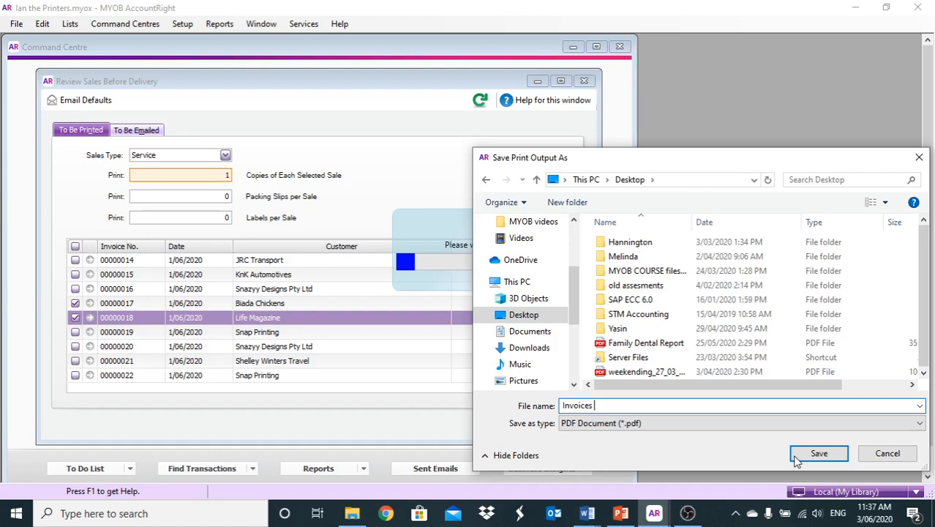
click(800, 456)
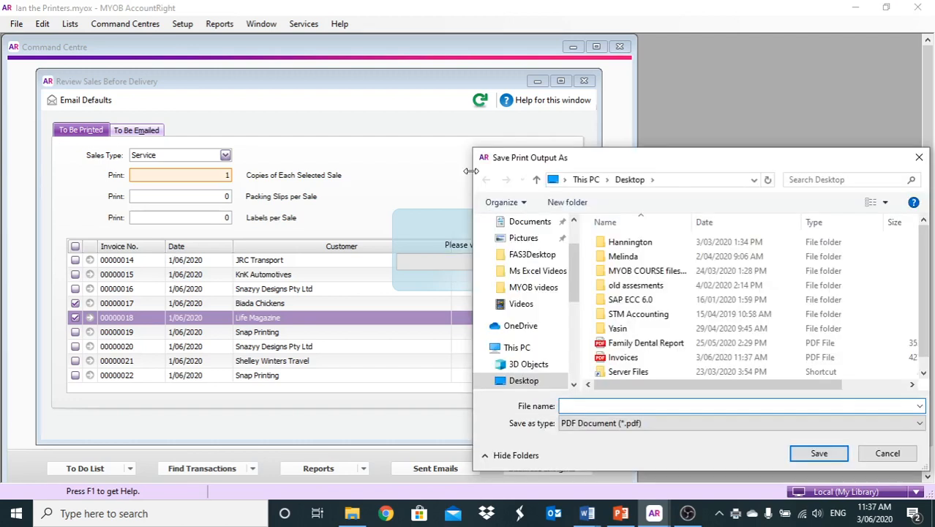
click(593, 408)
text(in)
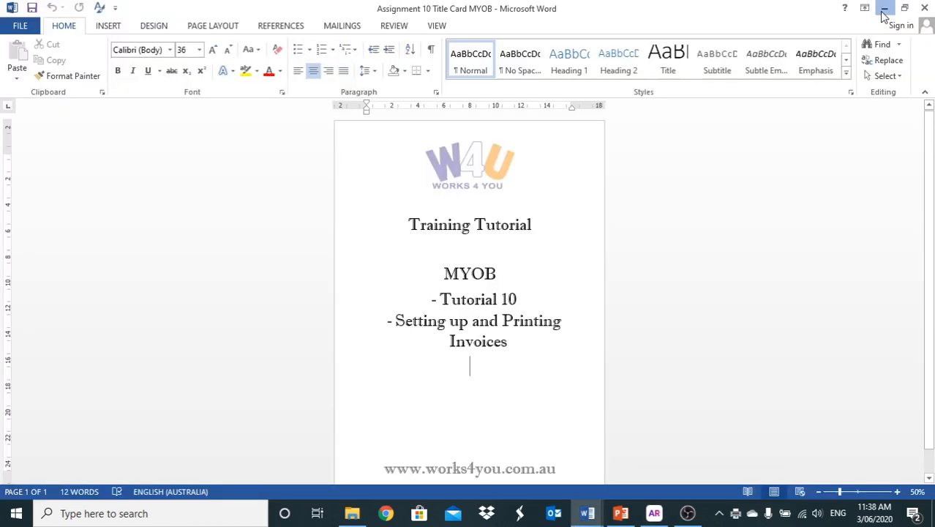
Minimise the Word Tutorial 10 title card document.
click(885, 8)
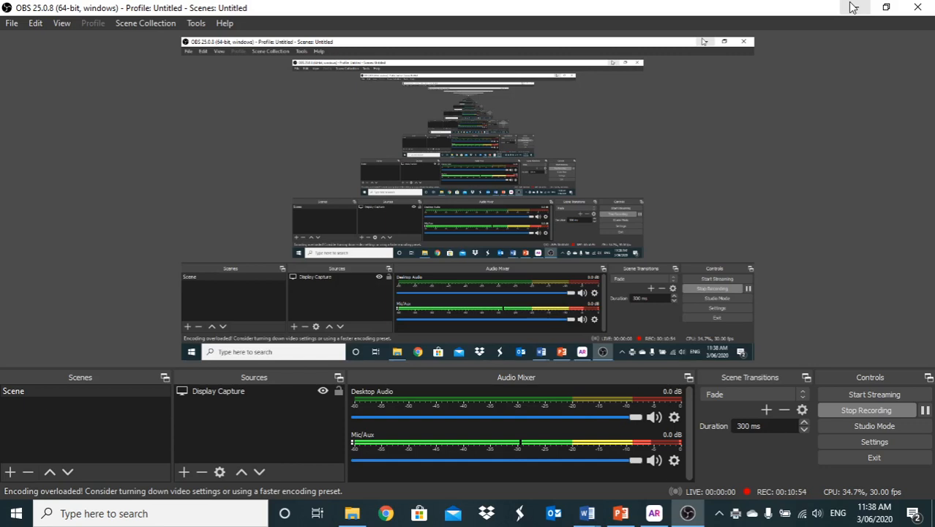
Minimise OBS and scroll the inv 2.pdf invoice down to its totals and $0.00 balance due.
click(854, 7)
scroll(372, 287, down, 3)
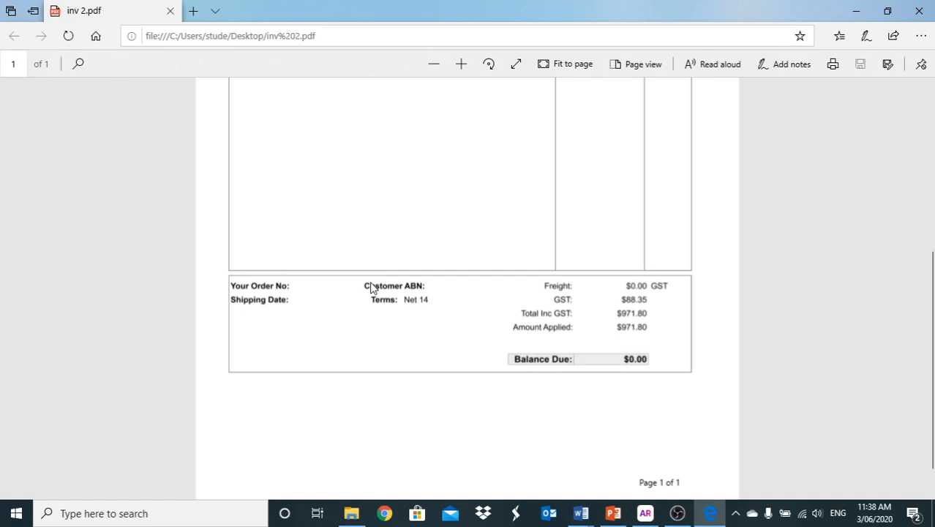
Minimise the inv 2.pdf window in Edge.
click(857, 11)
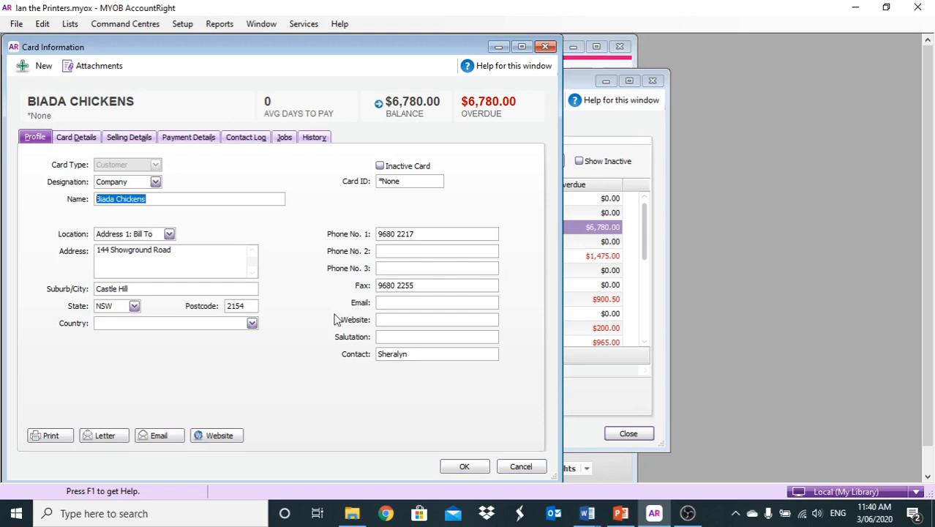
Save the customer's email address on Biada Chickens' card and close the Cards List.
click(410, 302)
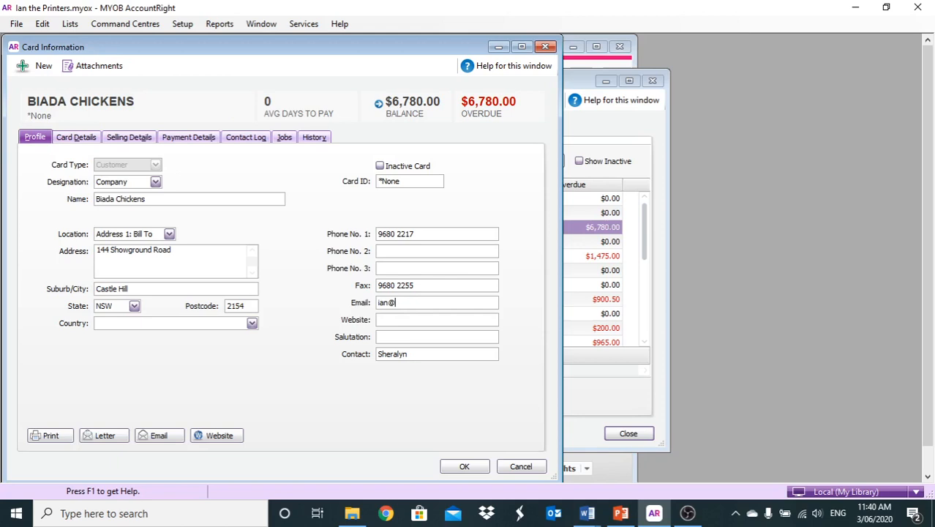
click(474, 466)
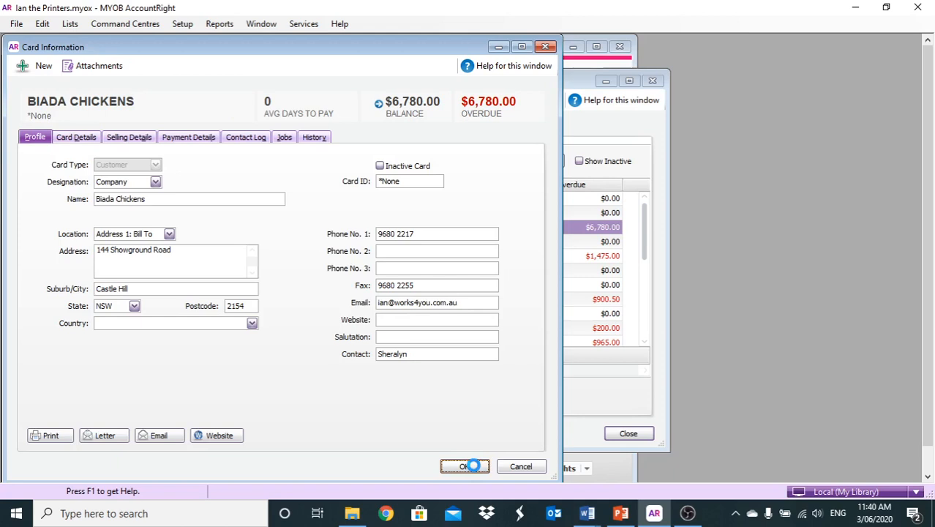
click(628, 434)
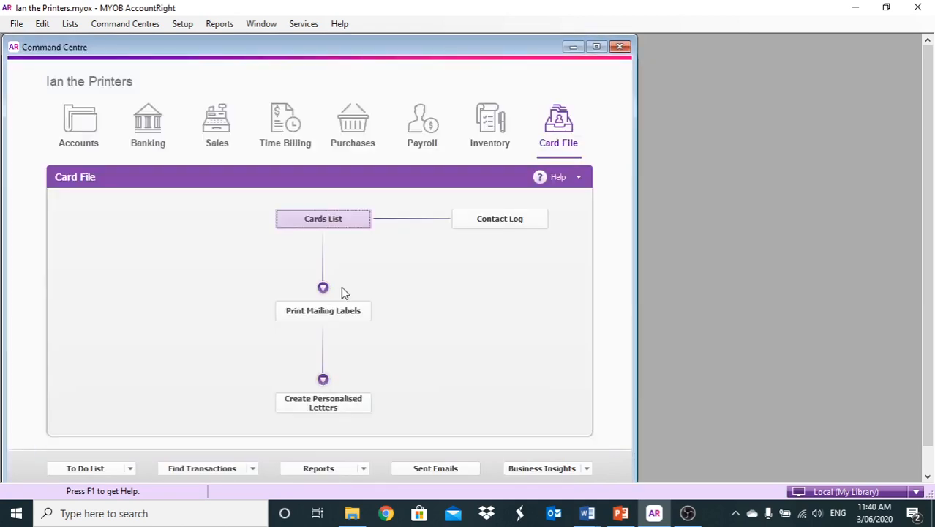
Open the Print/Email Invoices review on the To Be Emailed tab.
click(223, 126)
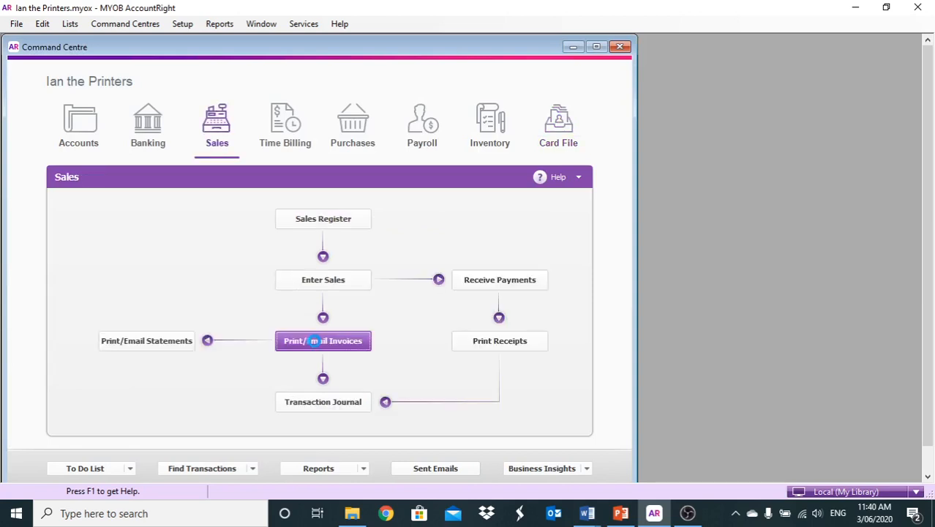
click(315, 341)
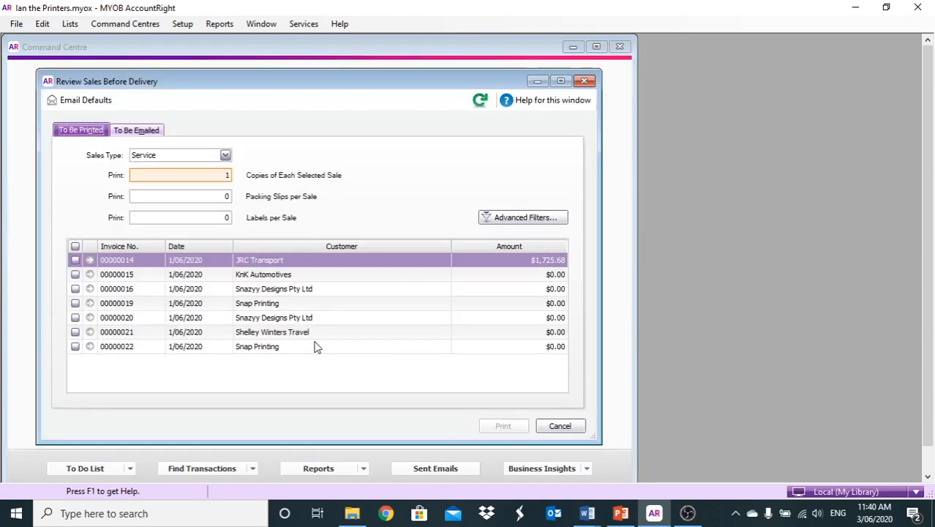
click(117, 132)
Untick Unprinted or Unsent Sales Only in Advanced Filters so invoices 00000017 and 00000018 appear.
click(485, 272)
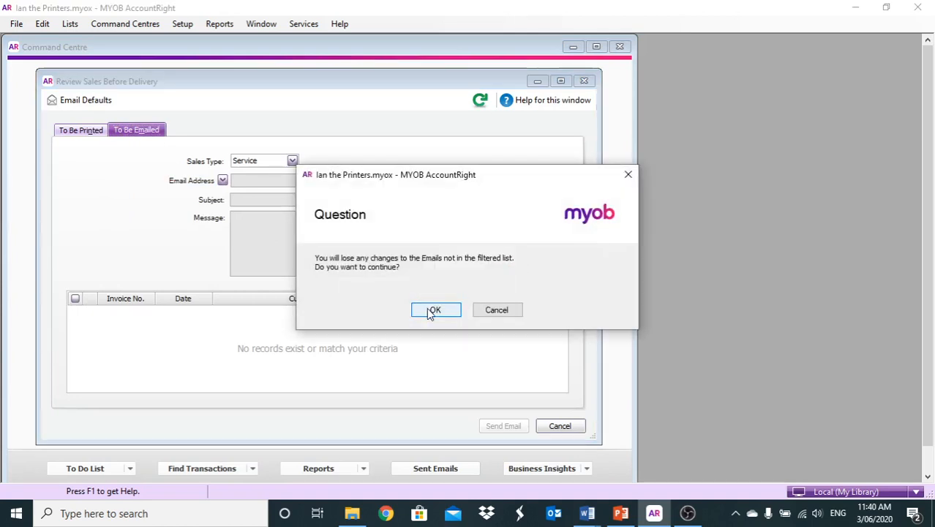
click(428, 308)
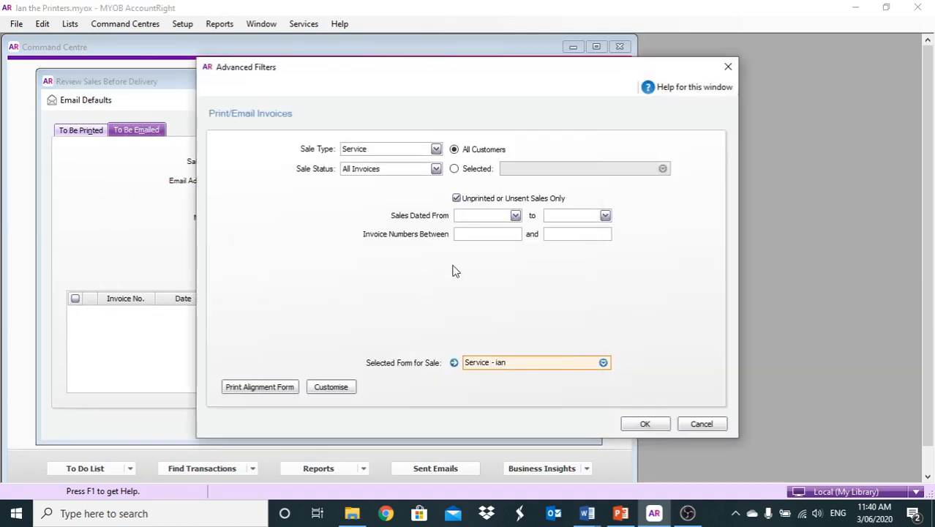
click(456, 199)
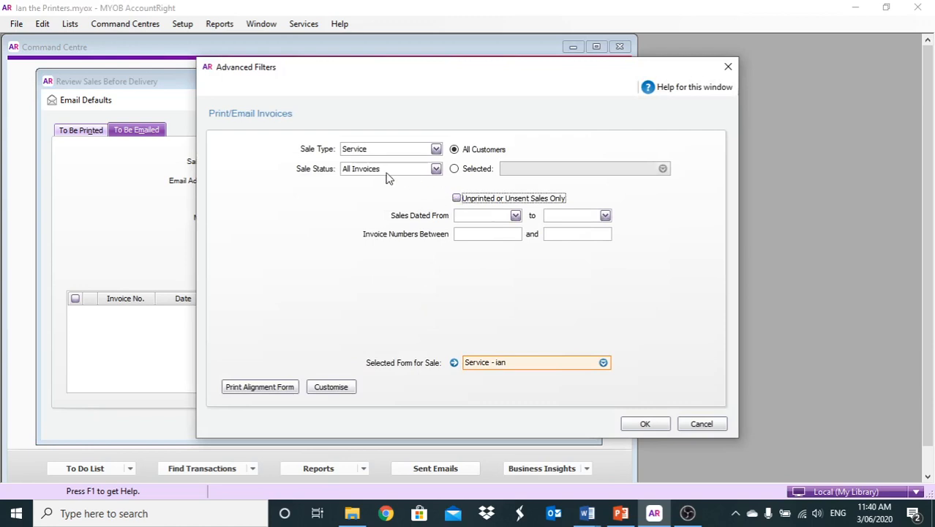
click(626, 423)
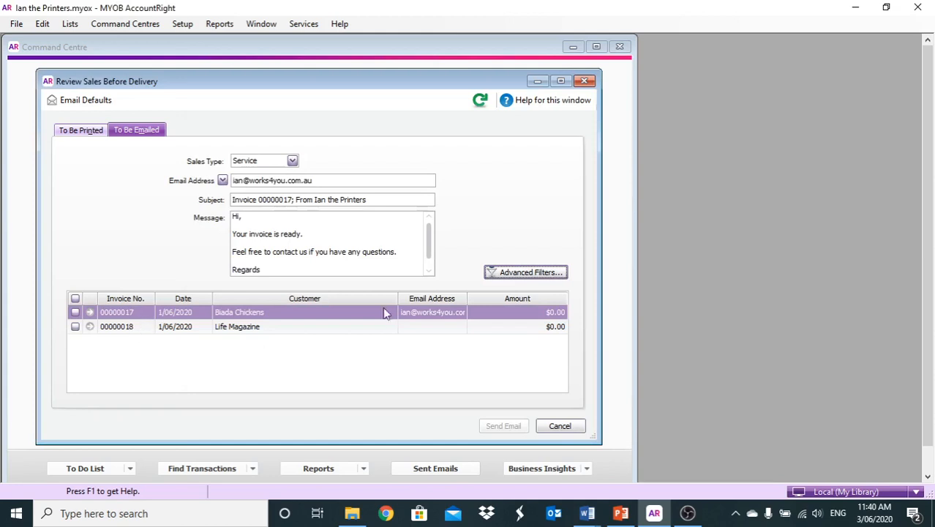
click(509, 272)
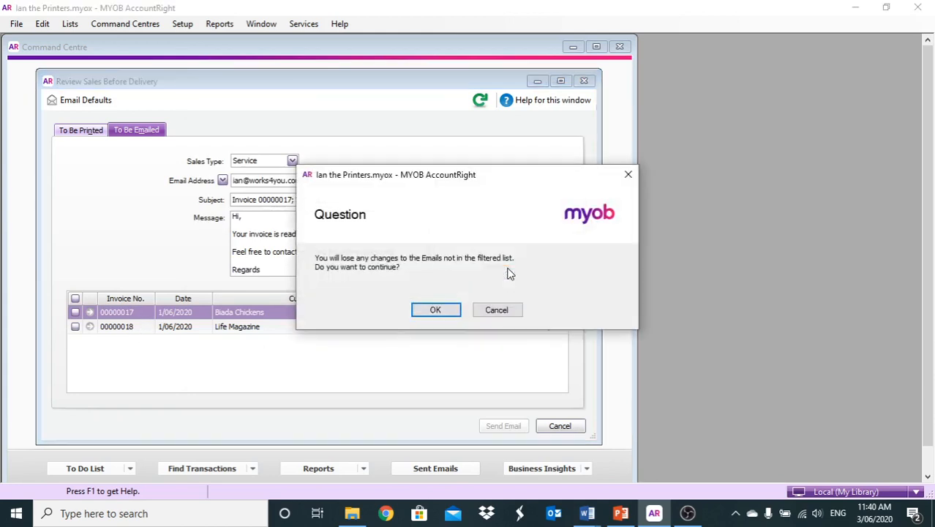
click(445, 306)
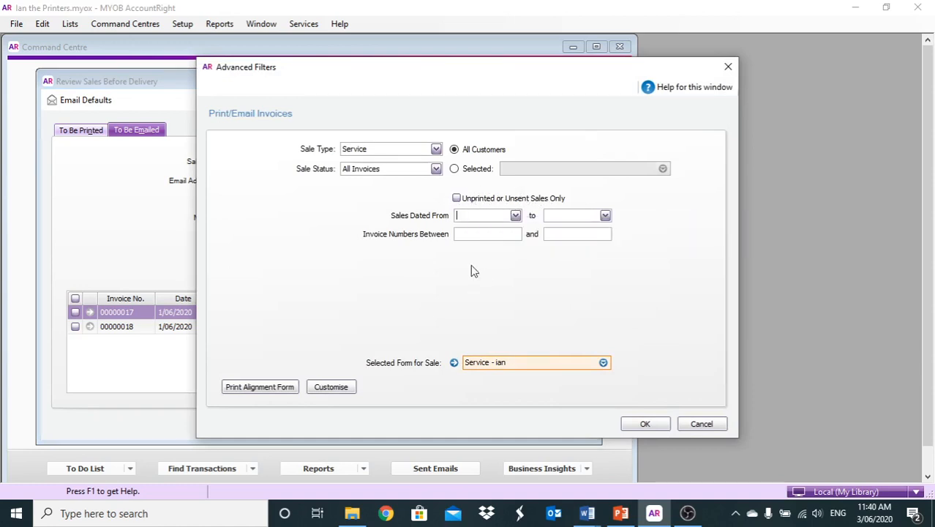
click(642, 424)
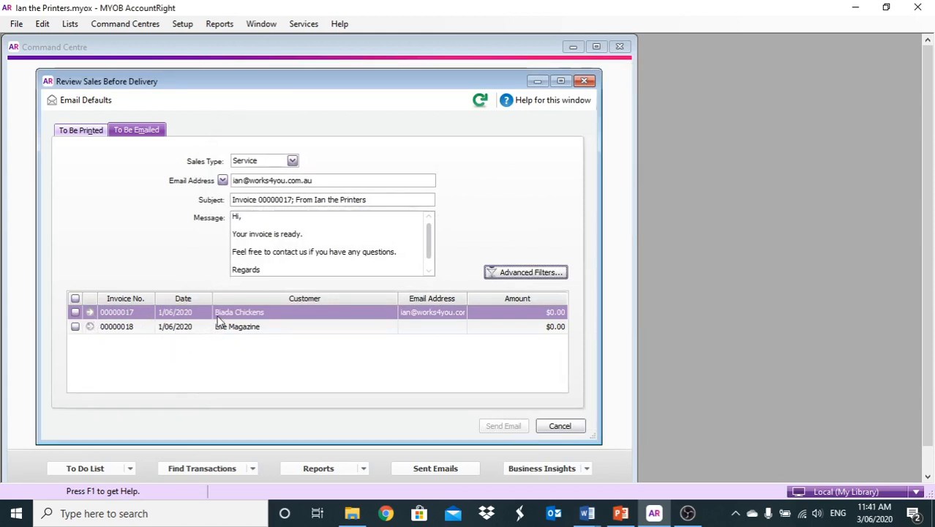
Tick invoice 00000017, send it by email, and bring Outlook forward.
click(76, 313)
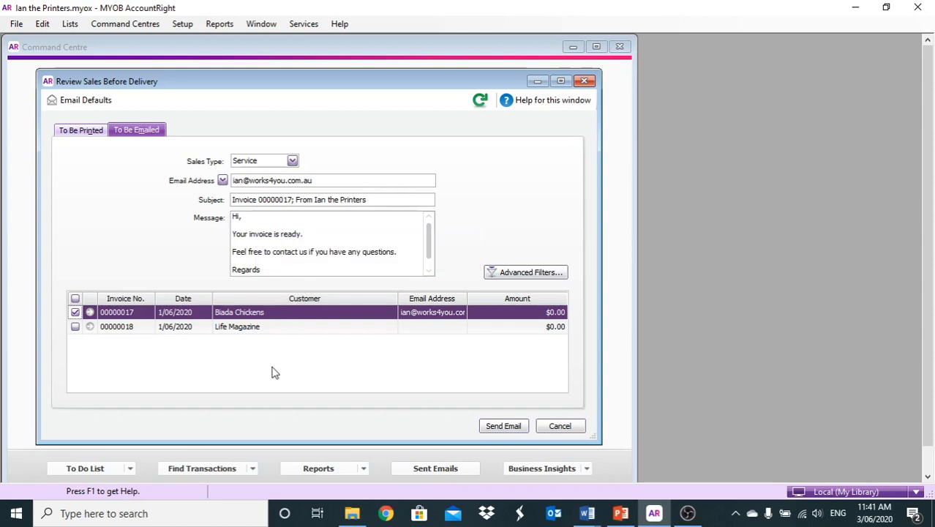
click(495, 427)
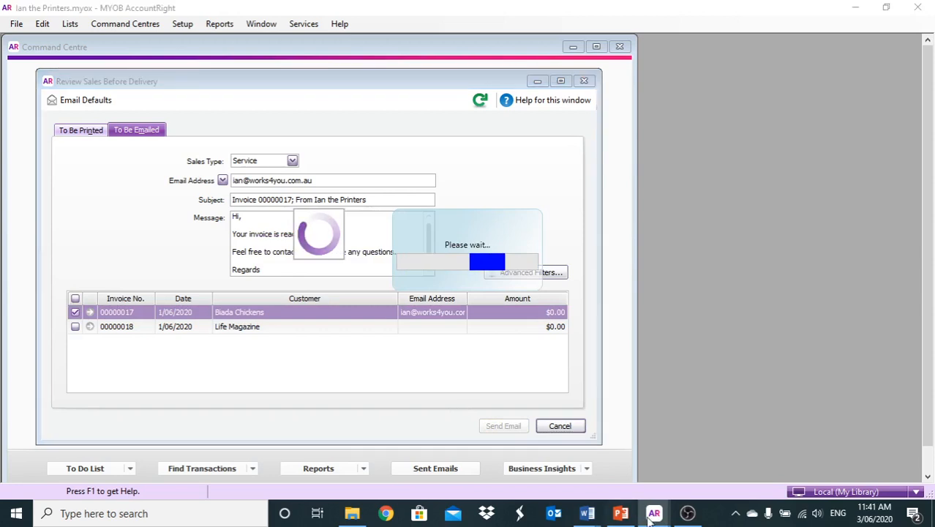
click(557, 513)
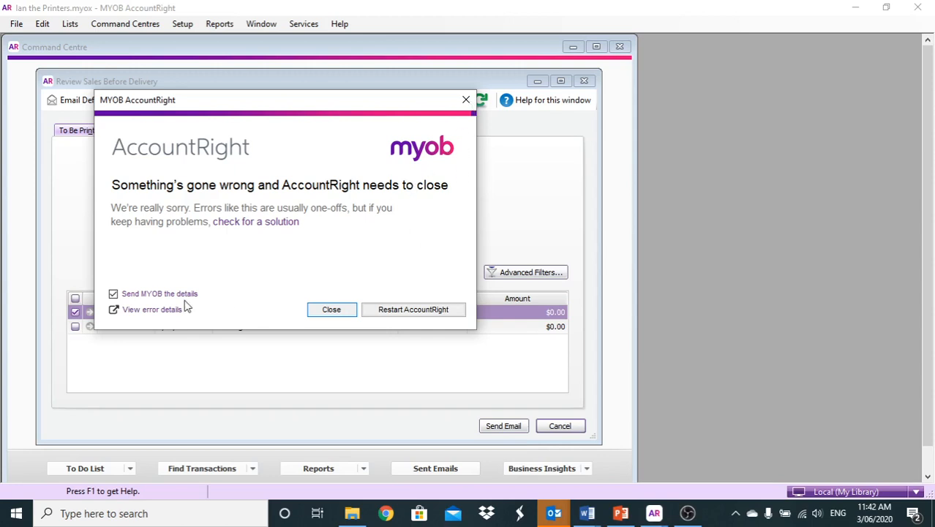
End the crashed AccountRight process in Task Manager and close the unsent error-report email.
key(alt+Tab)
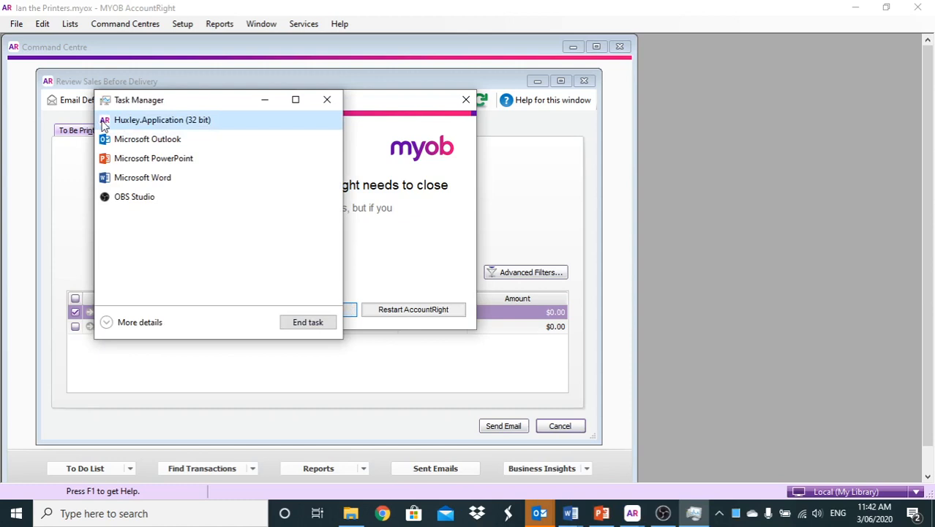
click(289, 324)
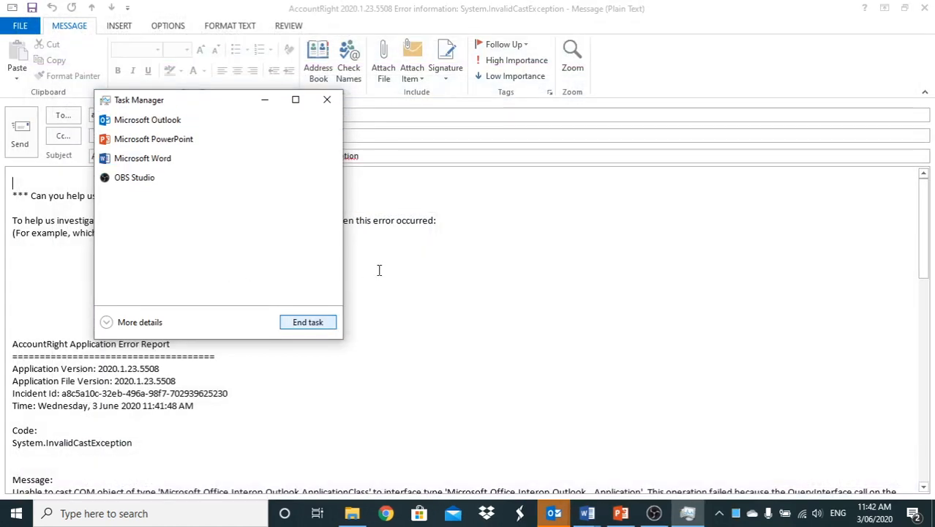
click(379, 270)
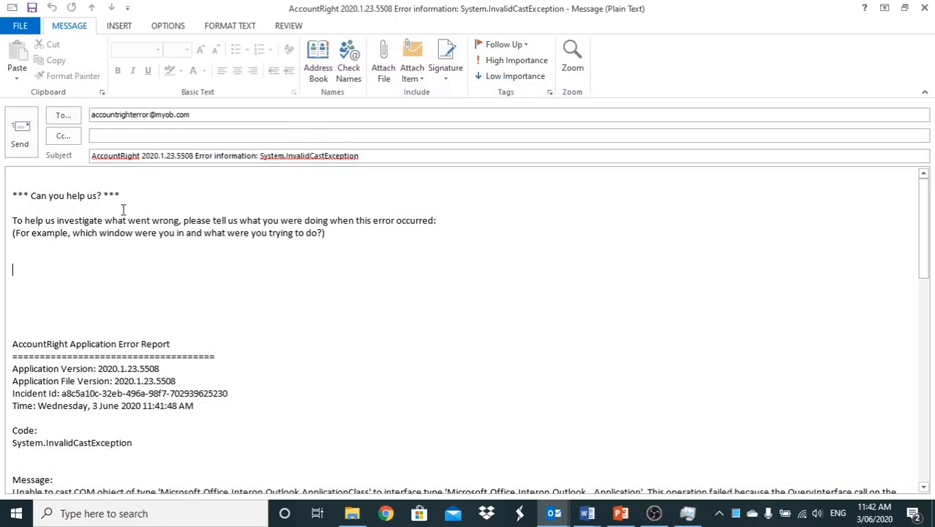
click(923, 8)
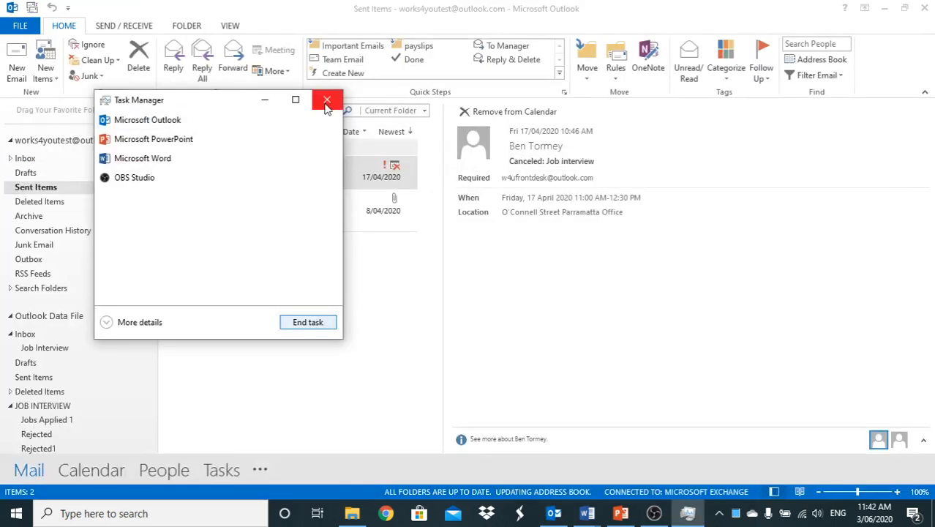
Close Task Manager and minimise Outlook to show the Windows desktop.
click(327, 102)
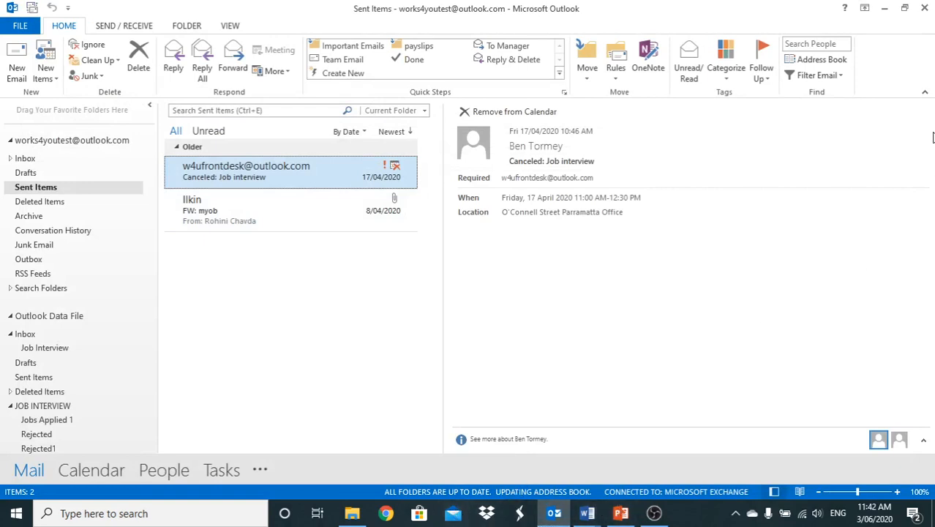
click(884, 9)
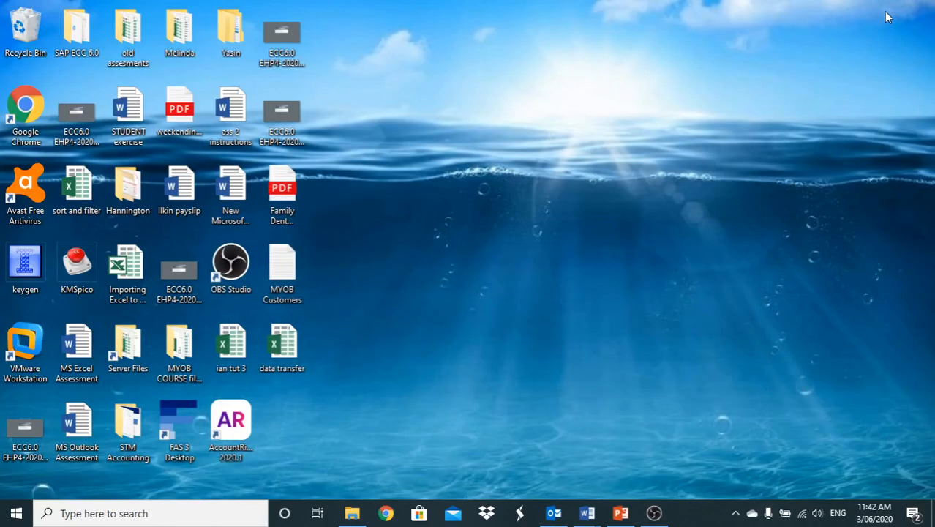
Launch MYOB AccountRight from its desktop shortcut and minimise it while it loads.
double_click(237, 427)
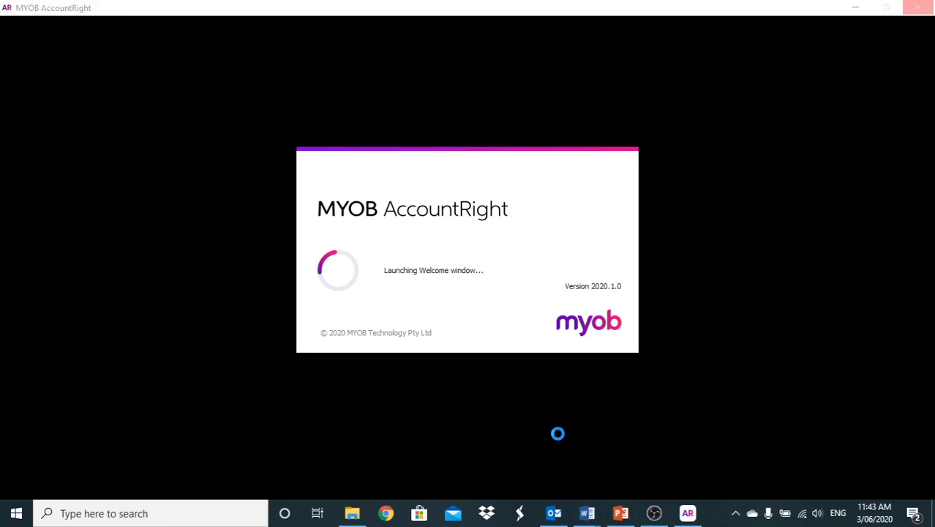
click(685, 515)
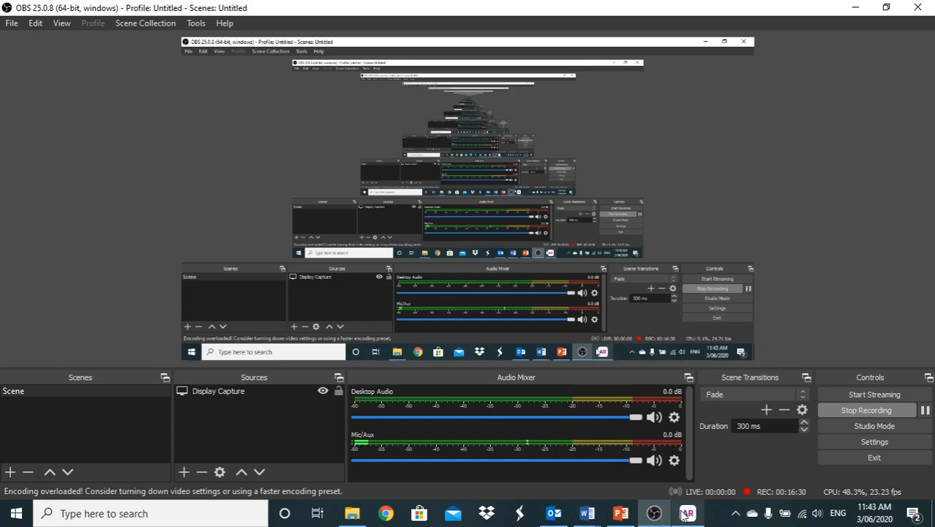
Bring AccountRight back to the front showing the KnK Automotives service invoice print preview.
click(686, 513)
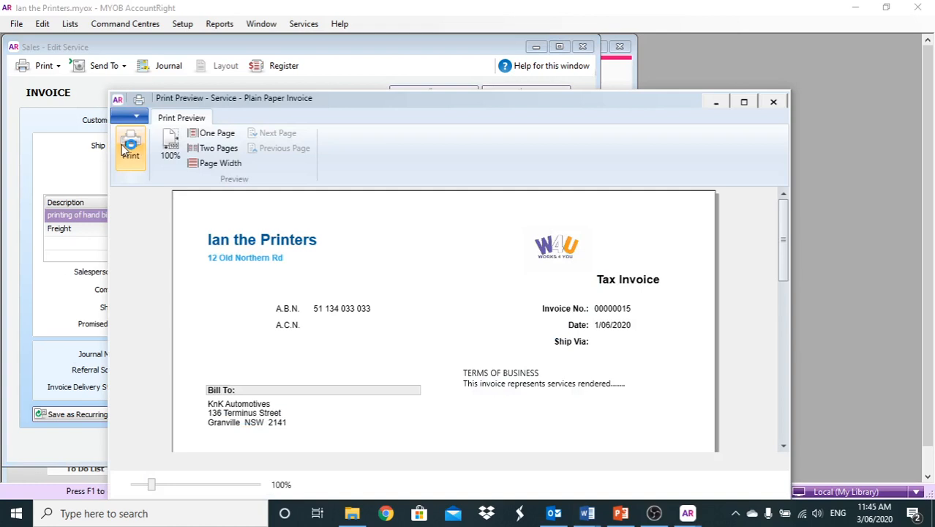
Cancel printing so the preview closes, returning to service invoice 00000015.
click(129, 146)
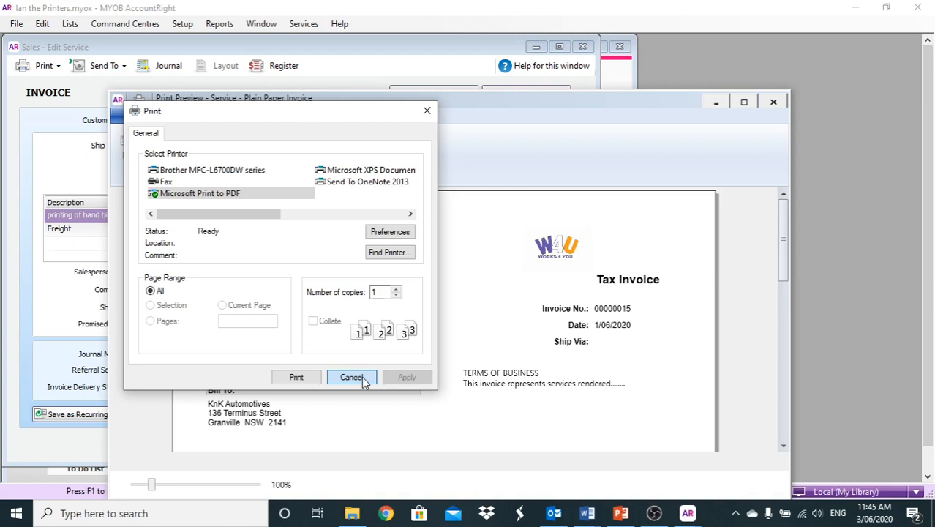
click(351, 378)
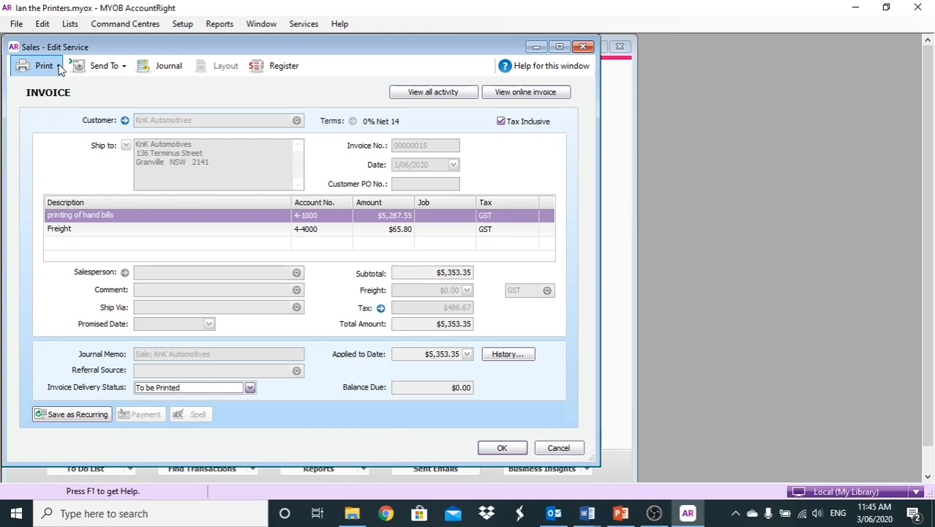
Close the invoice and list Purchases in the Transaction Journal dated from month 05.
click(545, 452)
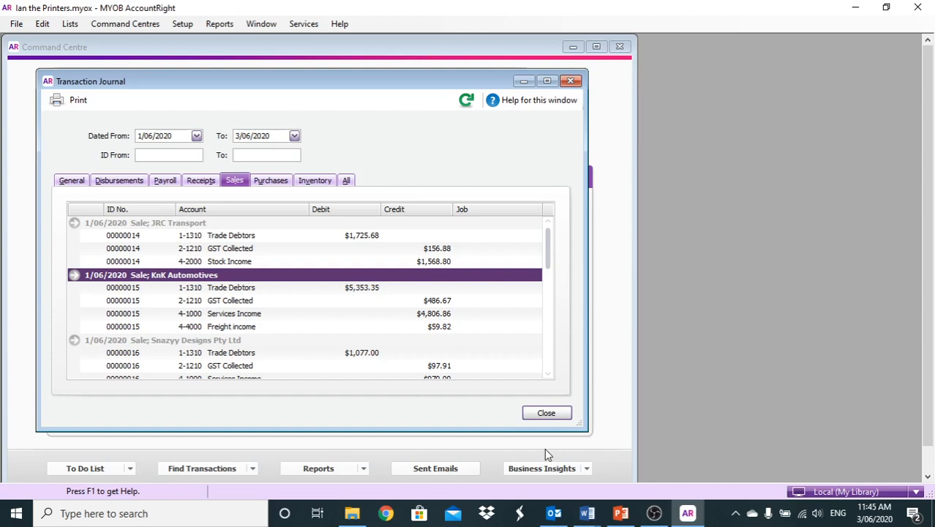
click(269, 181)
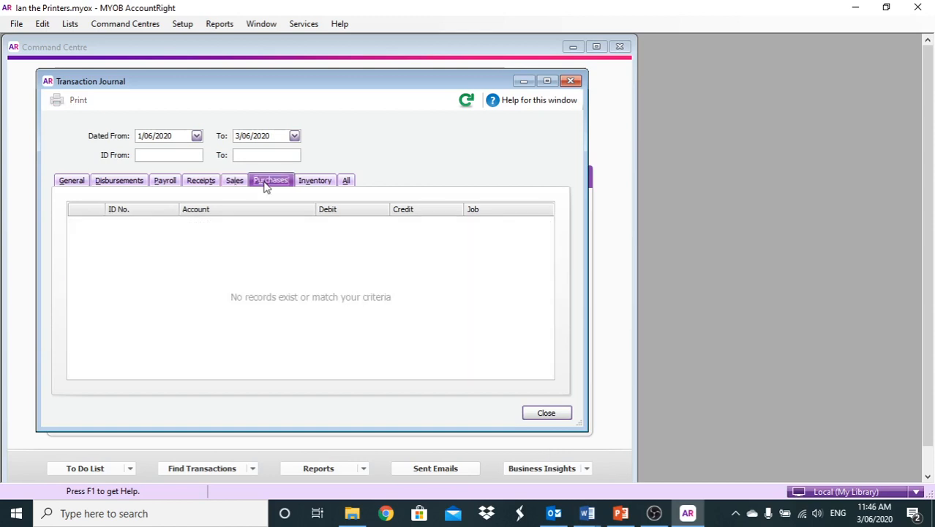
click(174, 137)
text(05)
key(Tab)
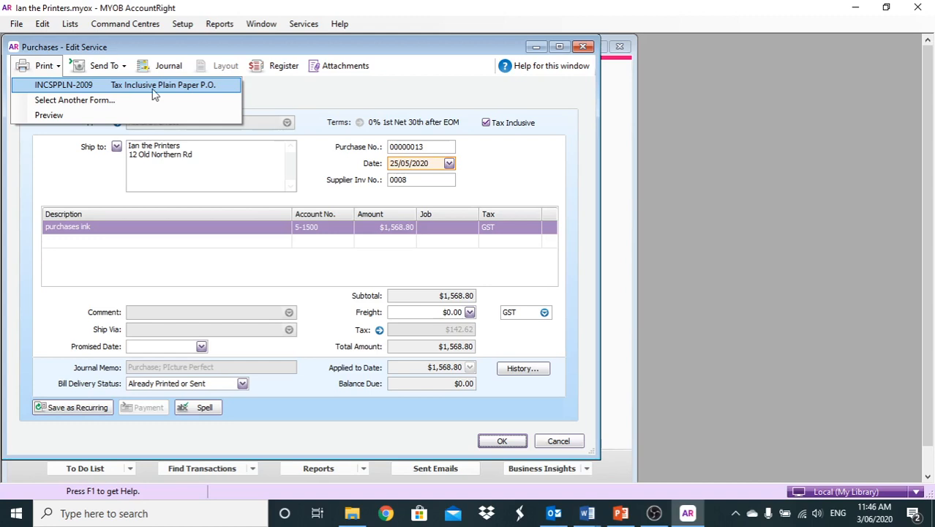
Close the purchase and journal, then open Print/Email Purchase Orders and its Advanced Filters.
click(566, 443)
click(547, 414)
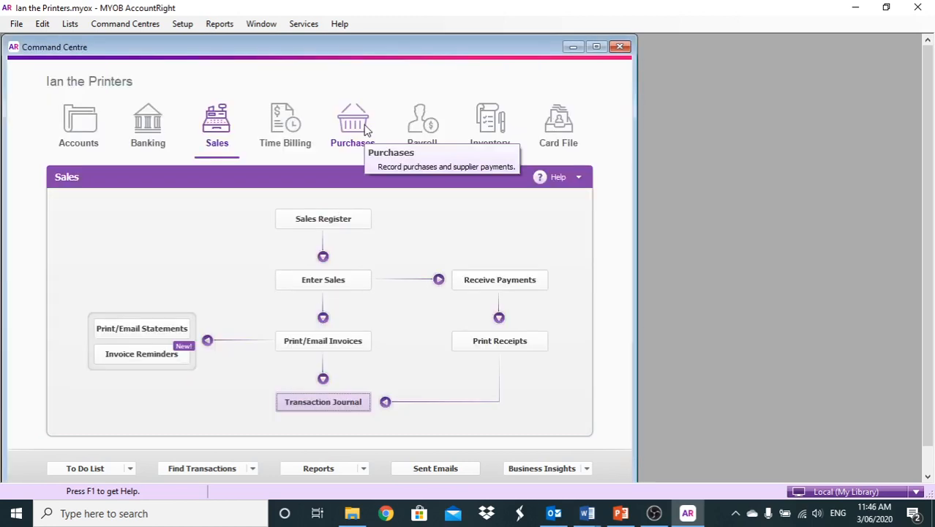
click(354, 124)
click(309, 271)
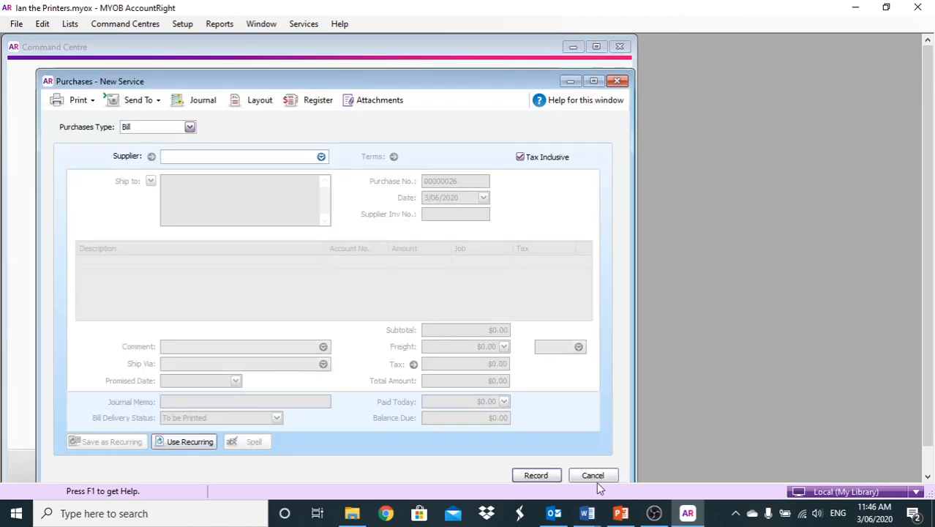
click(596, 480)
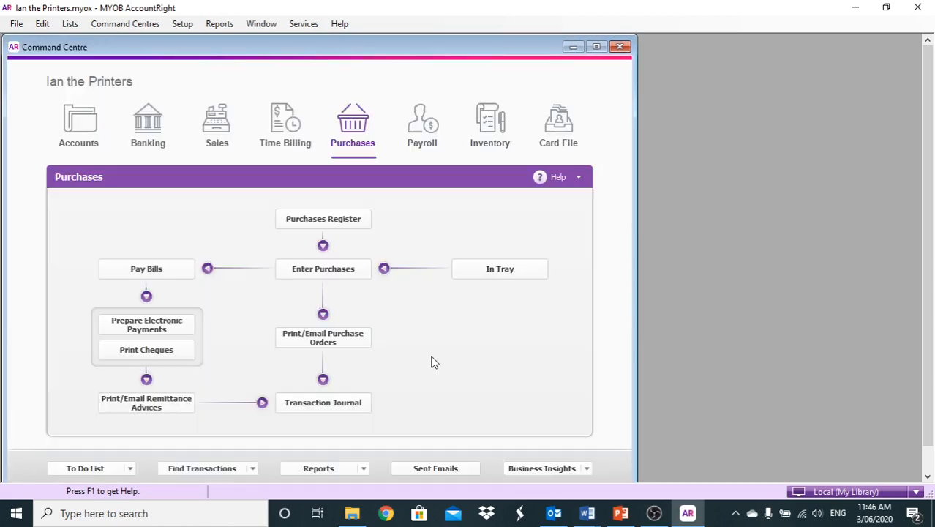
click(335, 337)
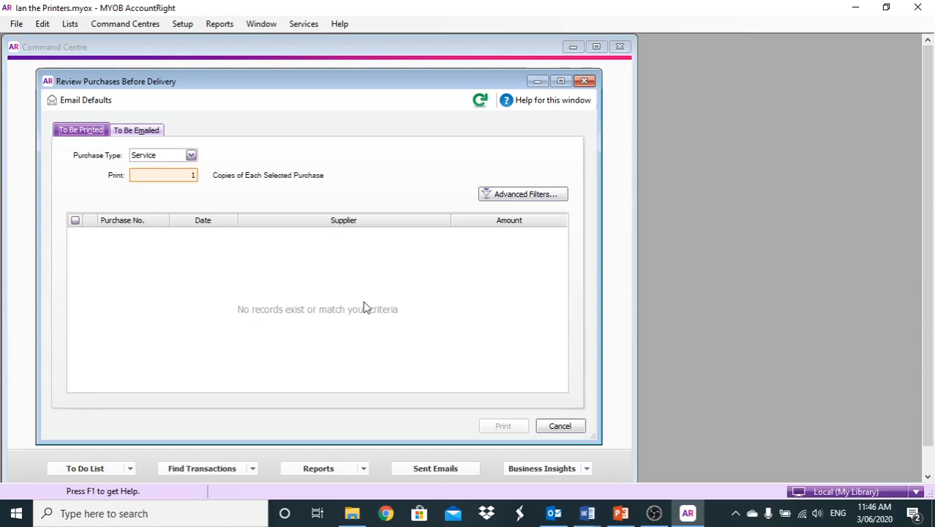
click(510, 196)
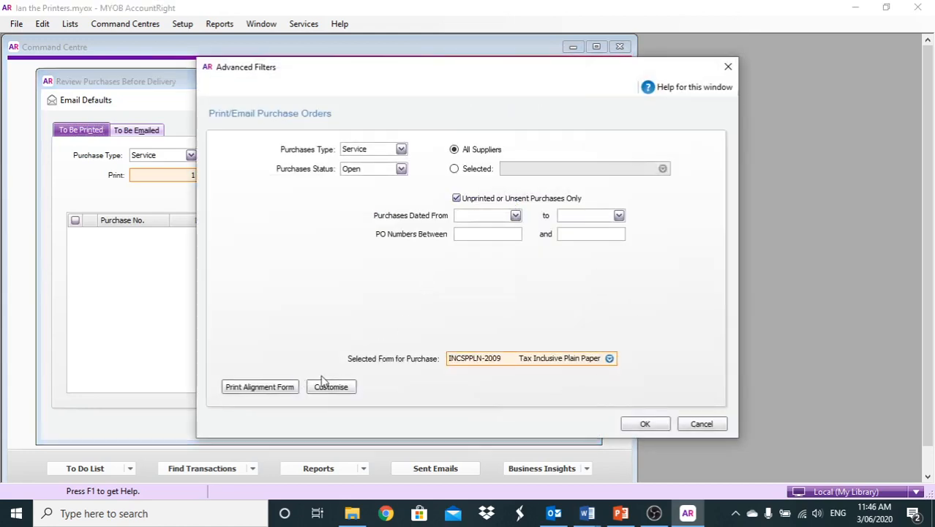
Choose INCSPPLN-2009 Tax Inclusive Plain Paper P.O. as the purchase order form.
click(609, 359)
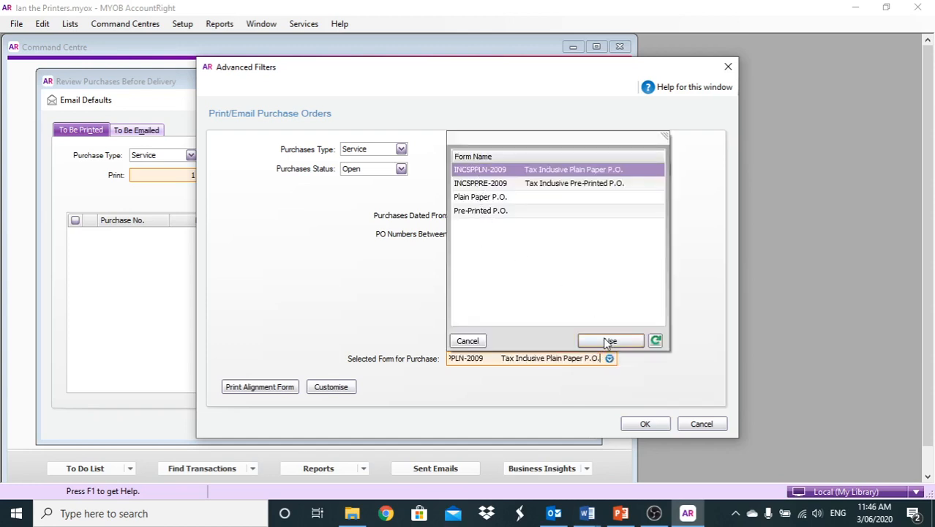
click(462, 343)
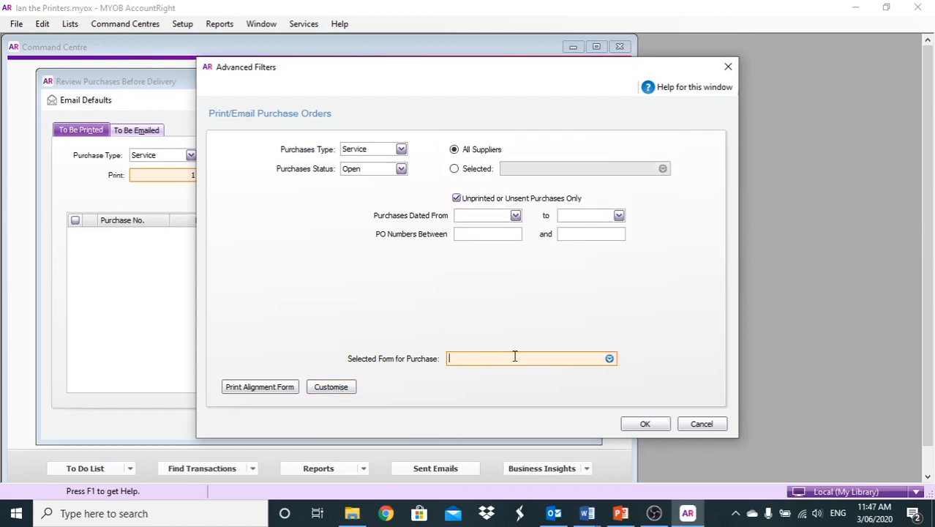
click(609, 357)
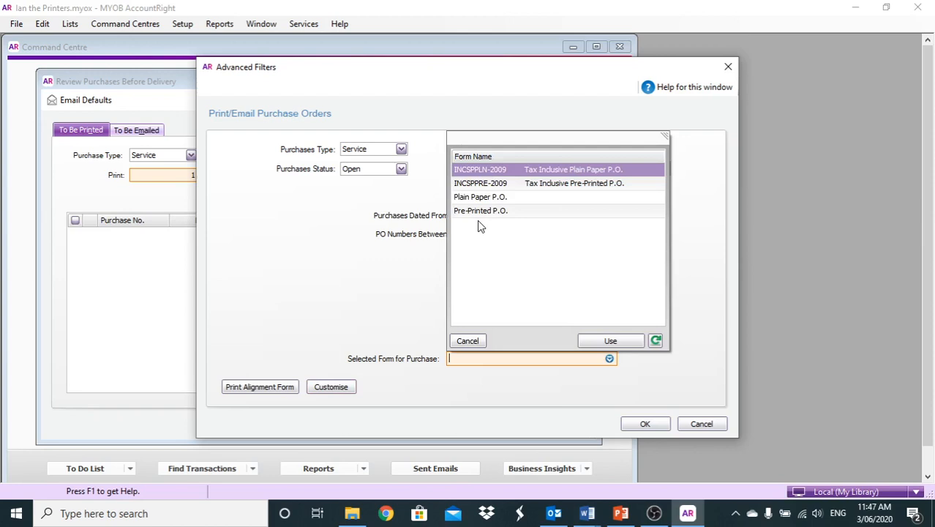
double_click(495, 171)
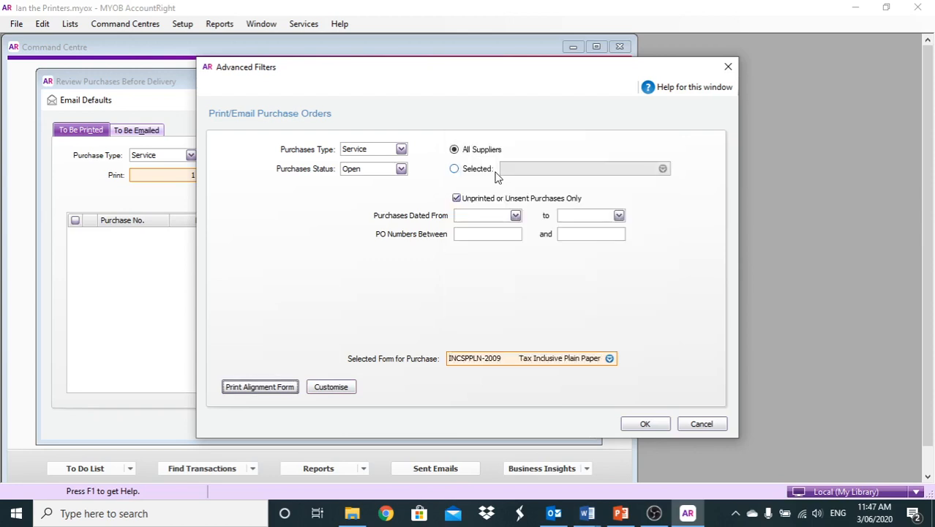
Inspect the INCSPPLN-2009 layout, close it unsaved, cancel the filters and switch to OBS Studio.
click(326, 393)
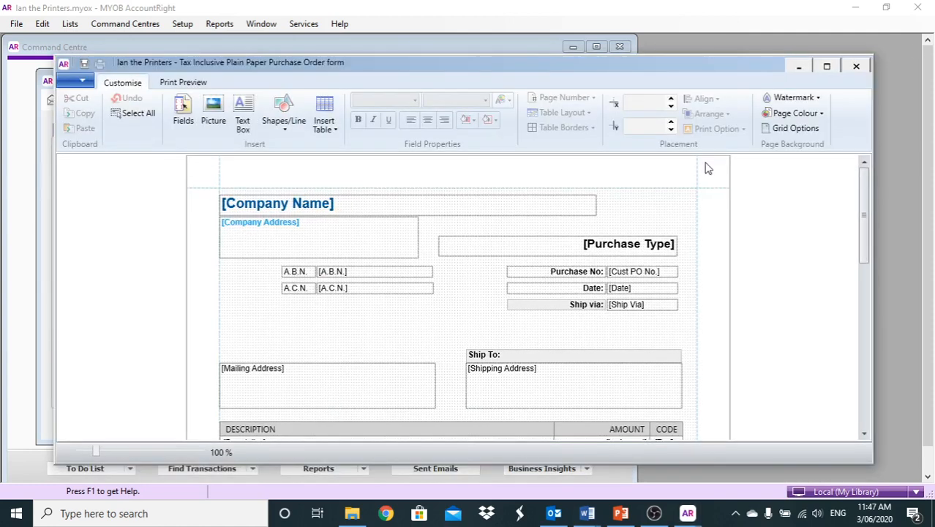
click(857, 67)
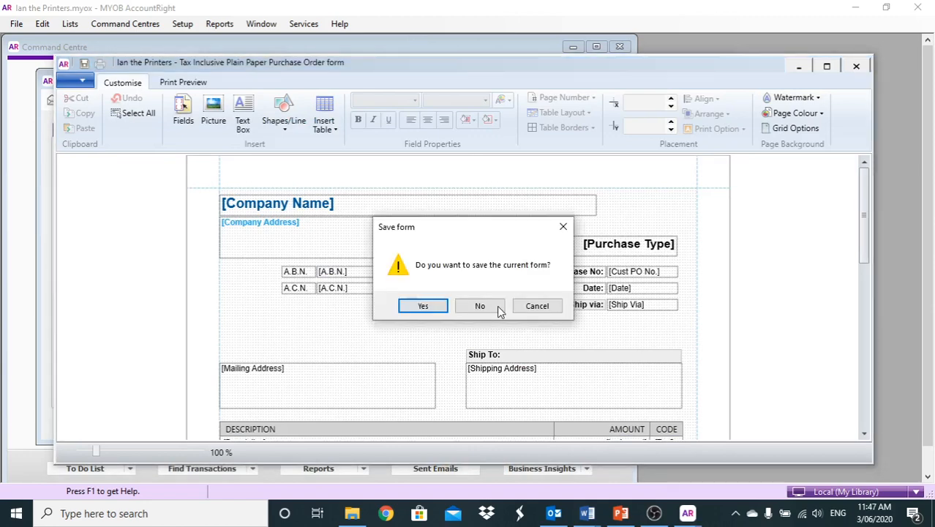
click(478, 305)
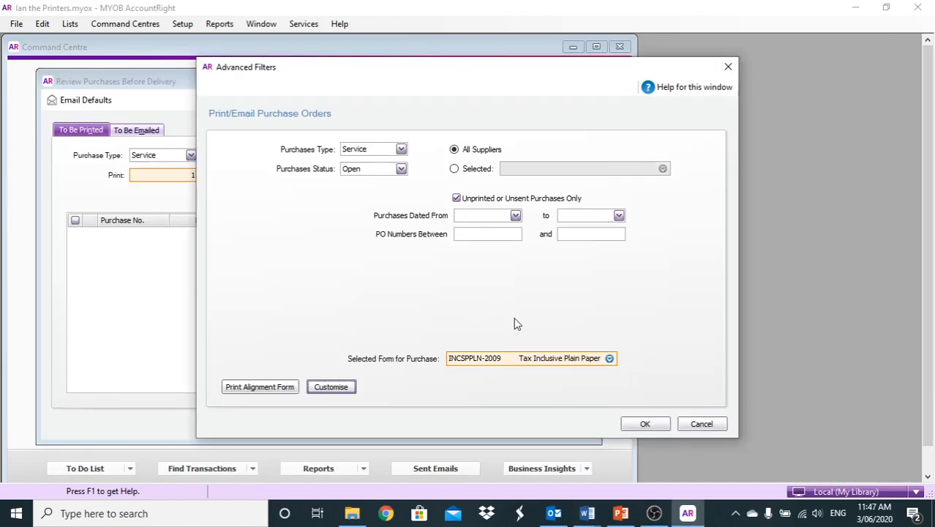
click(701, 425)
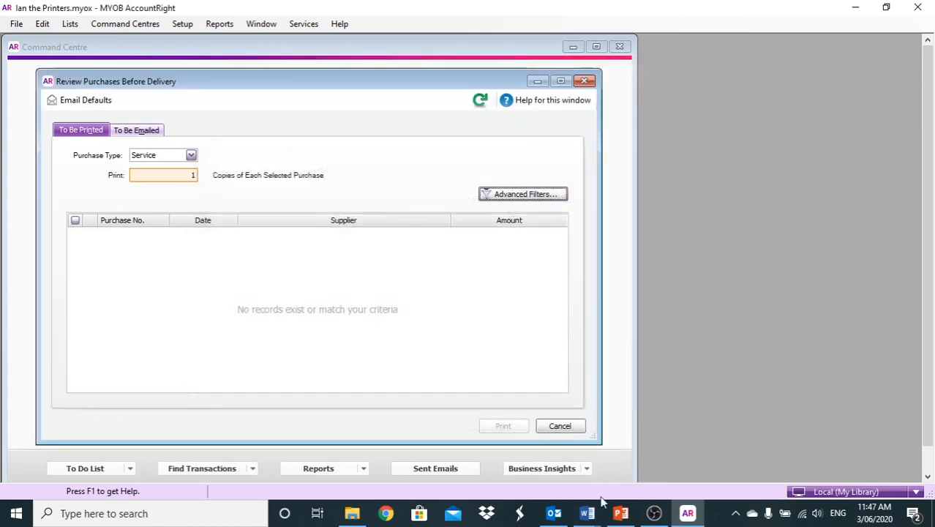
click(656, 513)
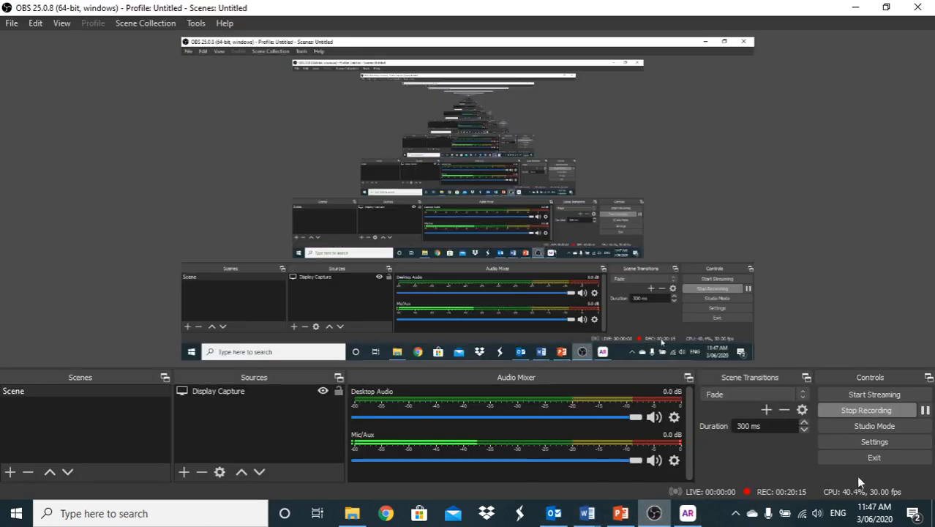